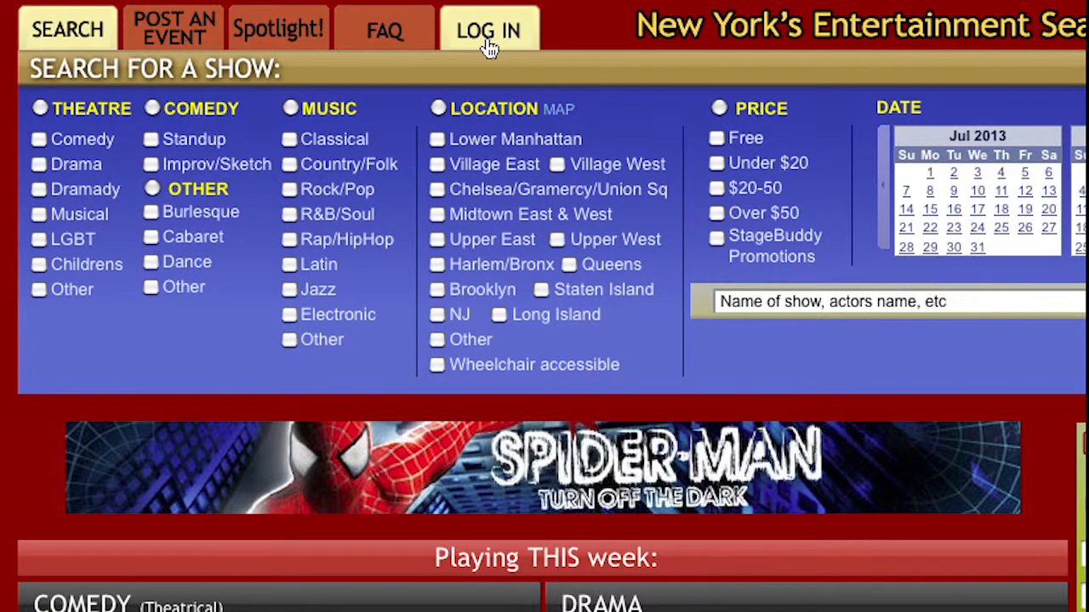
Log in to StageBuddy with the saved username and password.
click(489, 44)
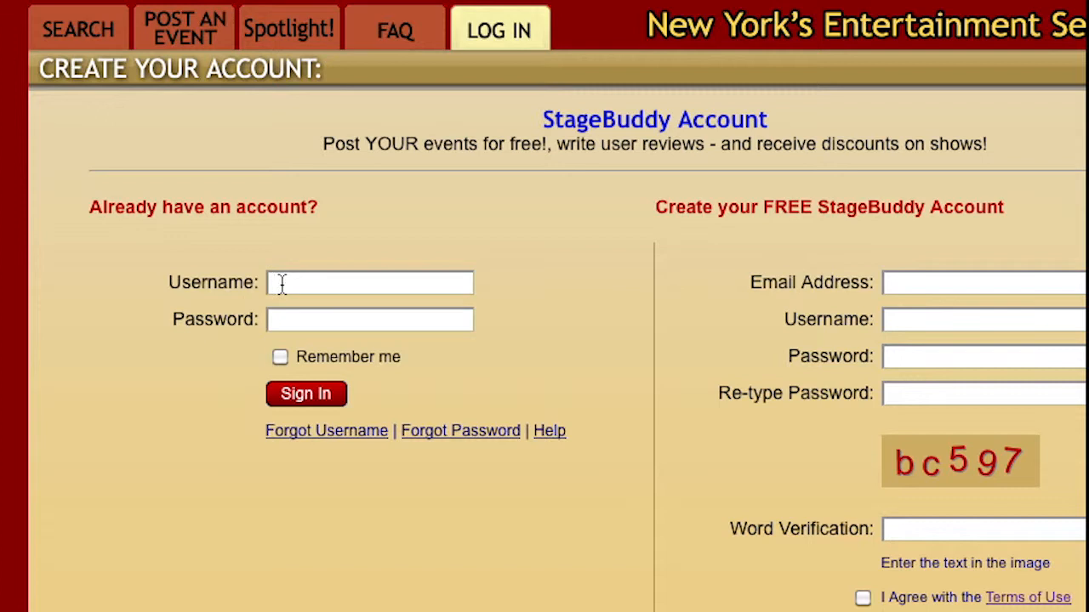
text(evan)
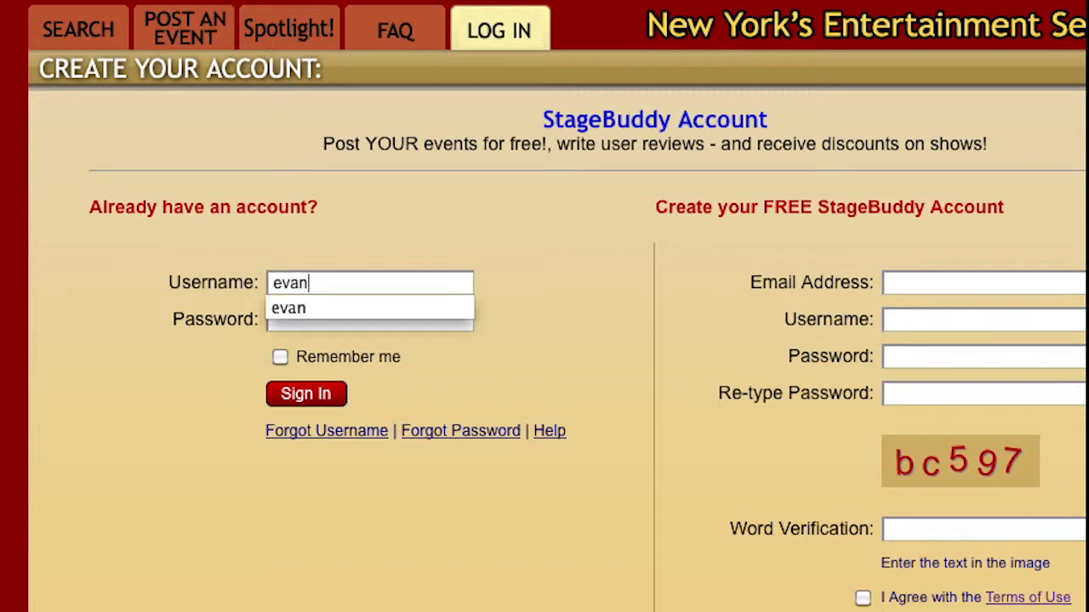
click(289, 310)
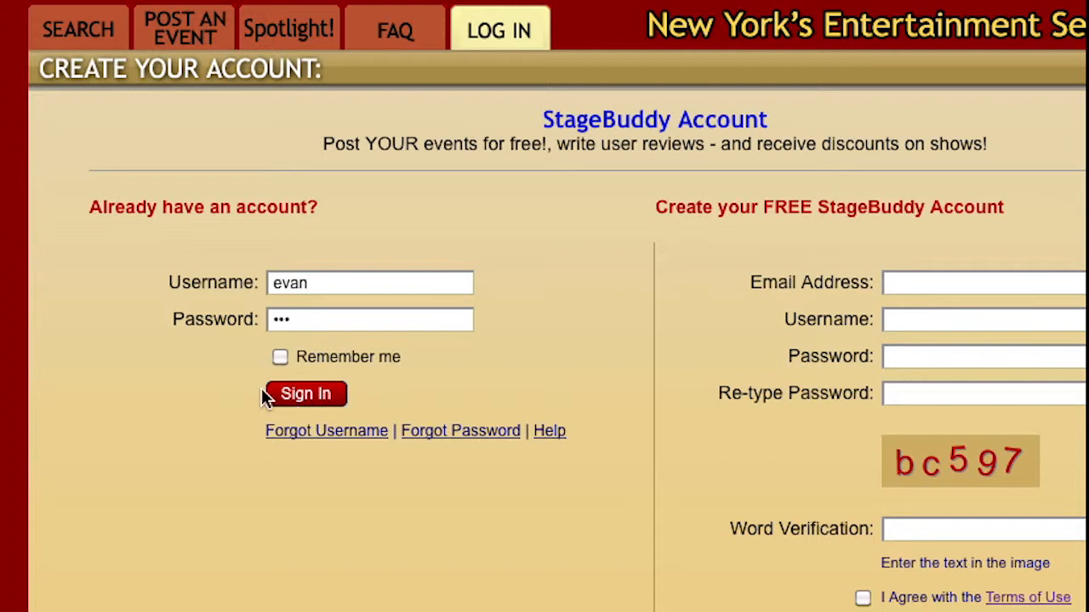
click(293, 404)
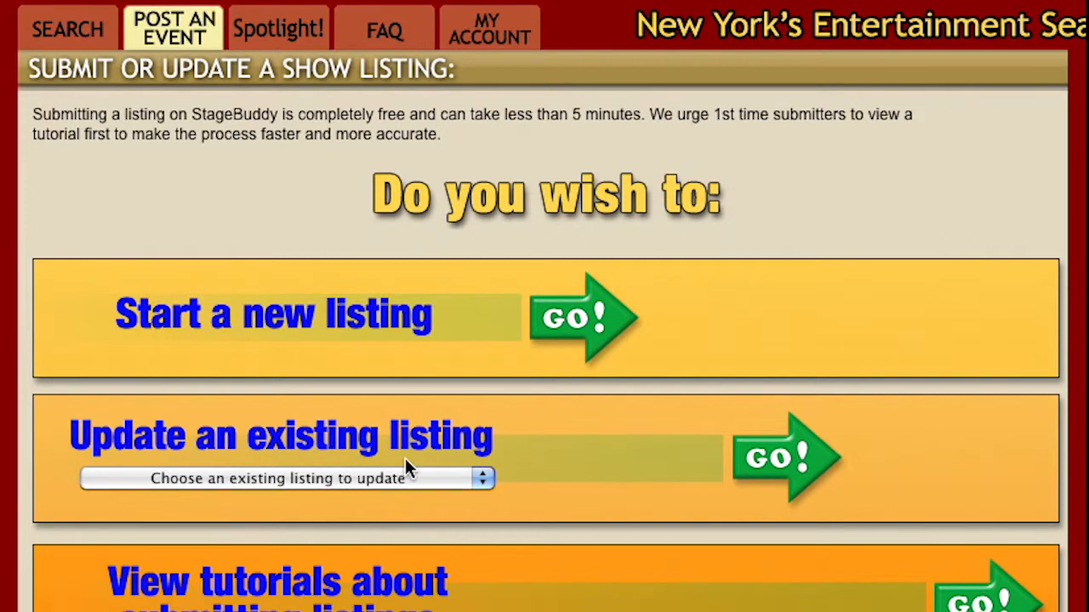
Start a new show listing from the 'Start a new listing' option.
click(570, 334)
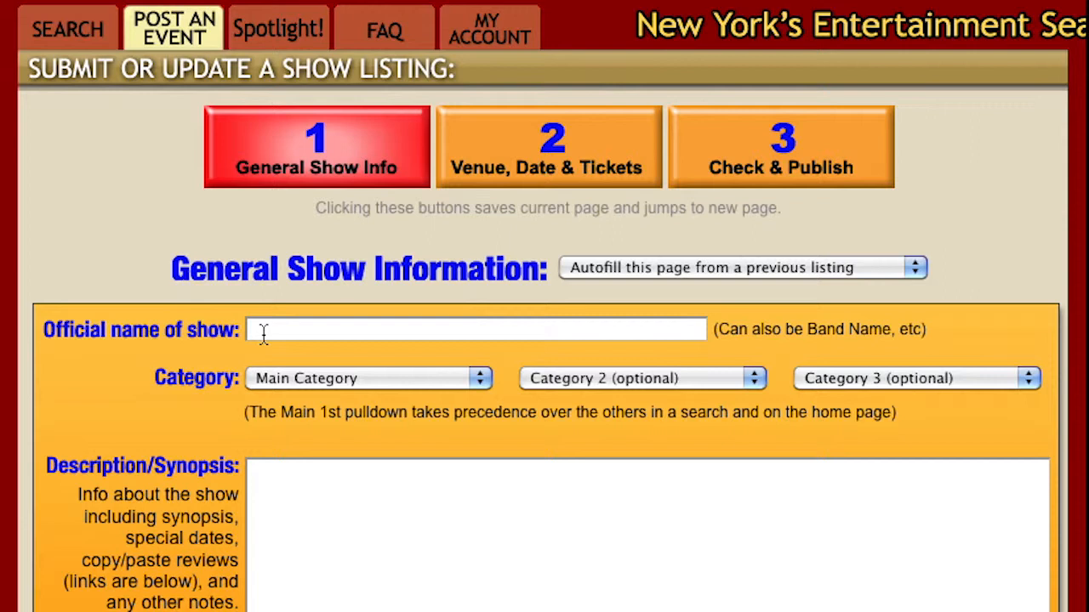
Enter 'test dogshow' as the official name of the show.
text(dogshow)
click(253, 330)
text(test)
Set the main category to Other, leaving Category 2 and 3 unset.
click(406, 381)
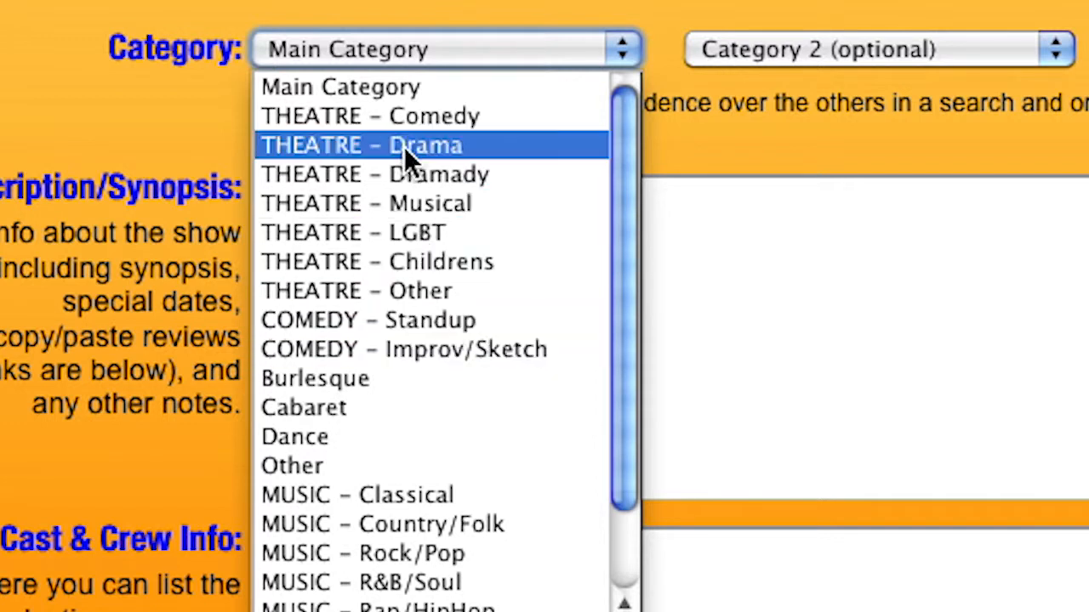
scroll(408, 585, down, 3)
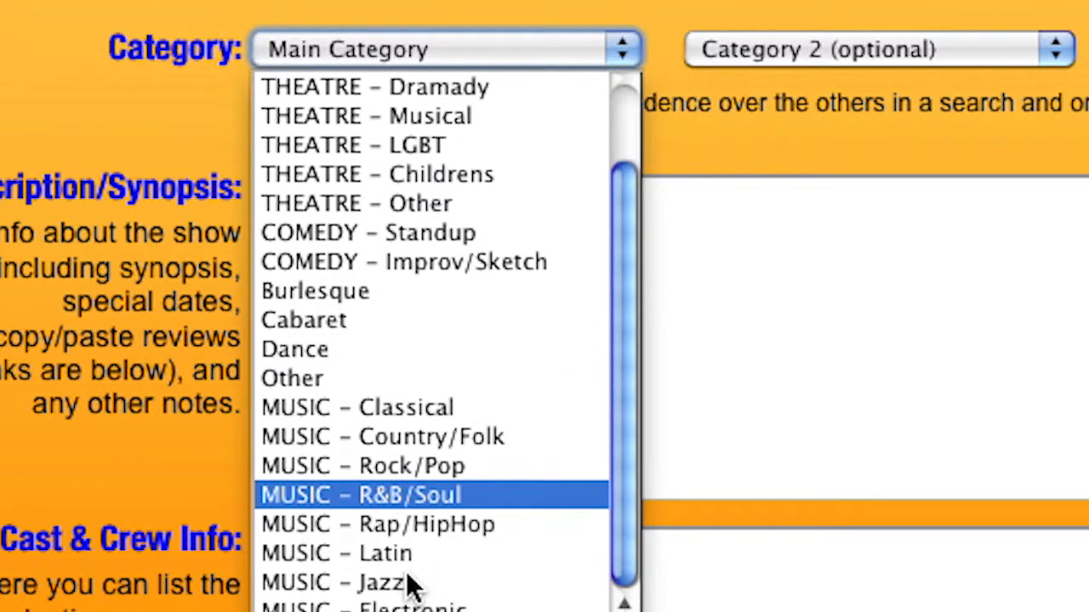
scroll(406, 584, up, 3)
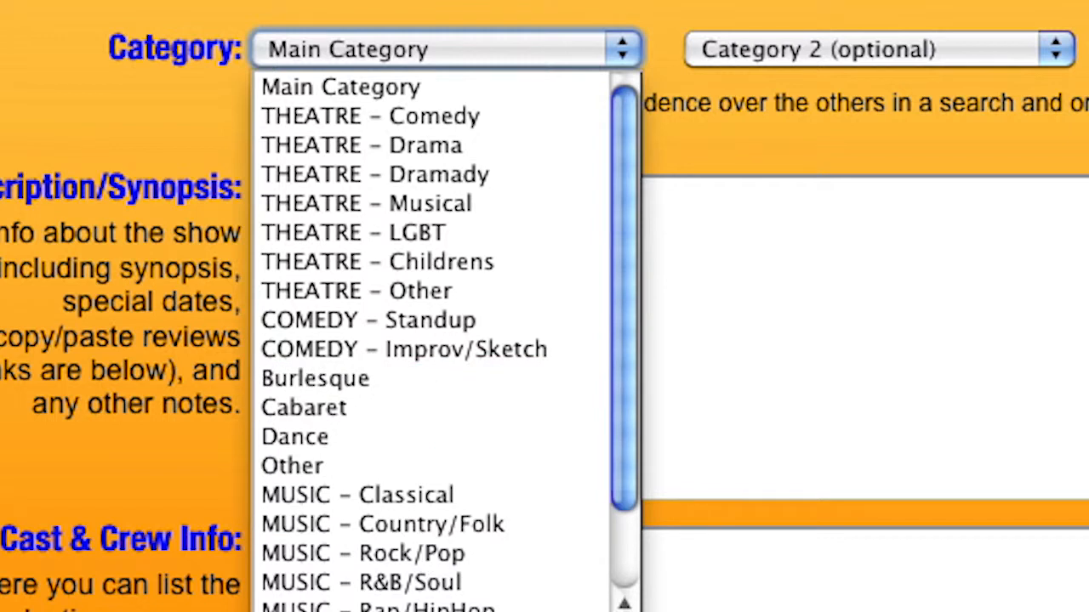
click(340, 465)
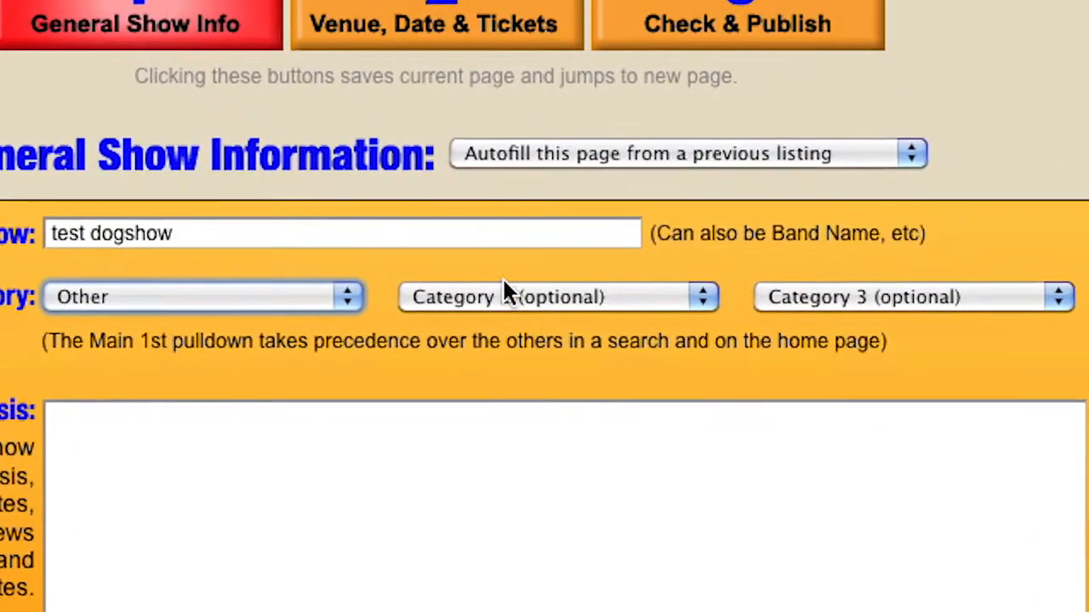
click(504, 289)
click(876, 290)
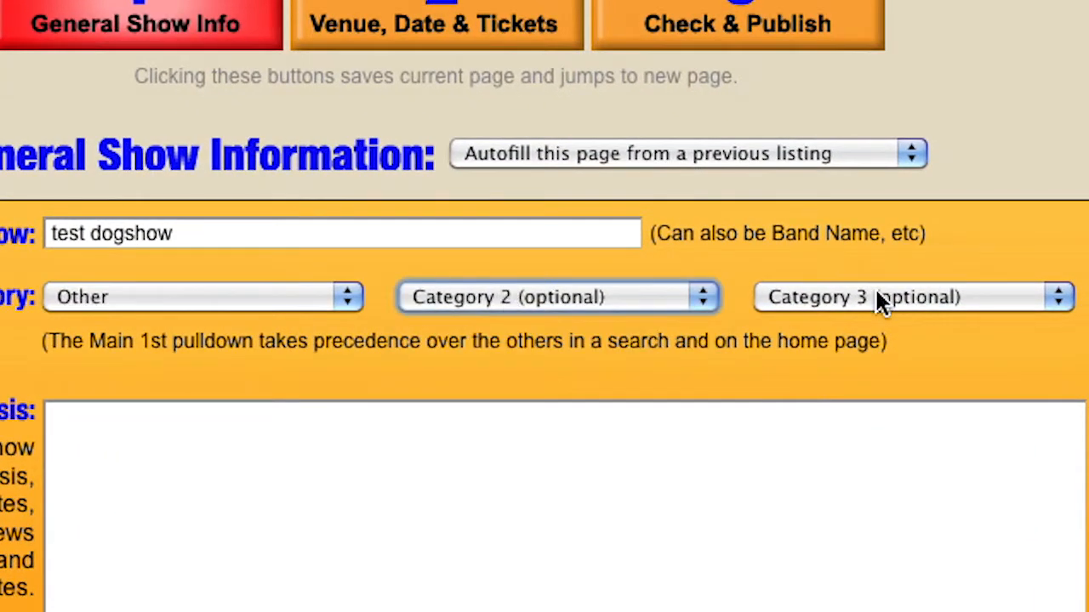
click(876, 290)
click(876, 290)
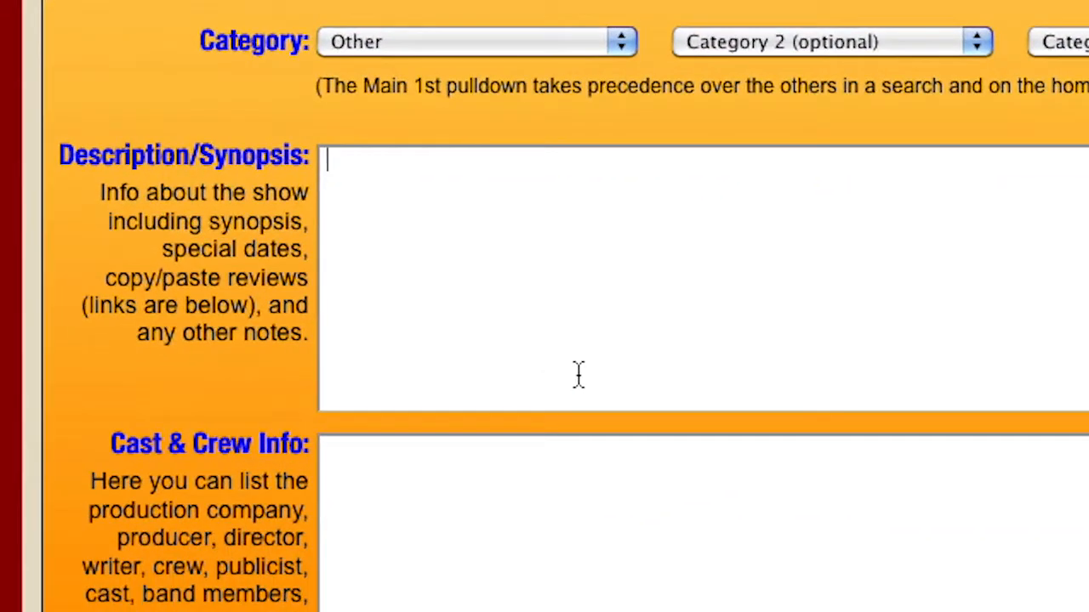
Type 'full description' into the Description/Synopsis box.
text(full desci)
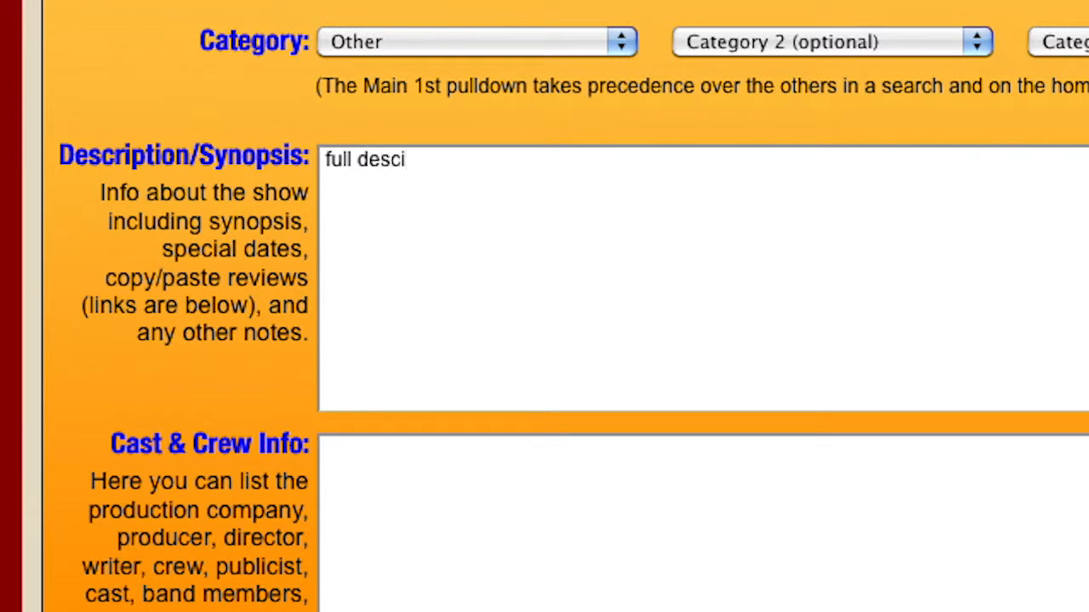
key(BackSpace)
text(ription)
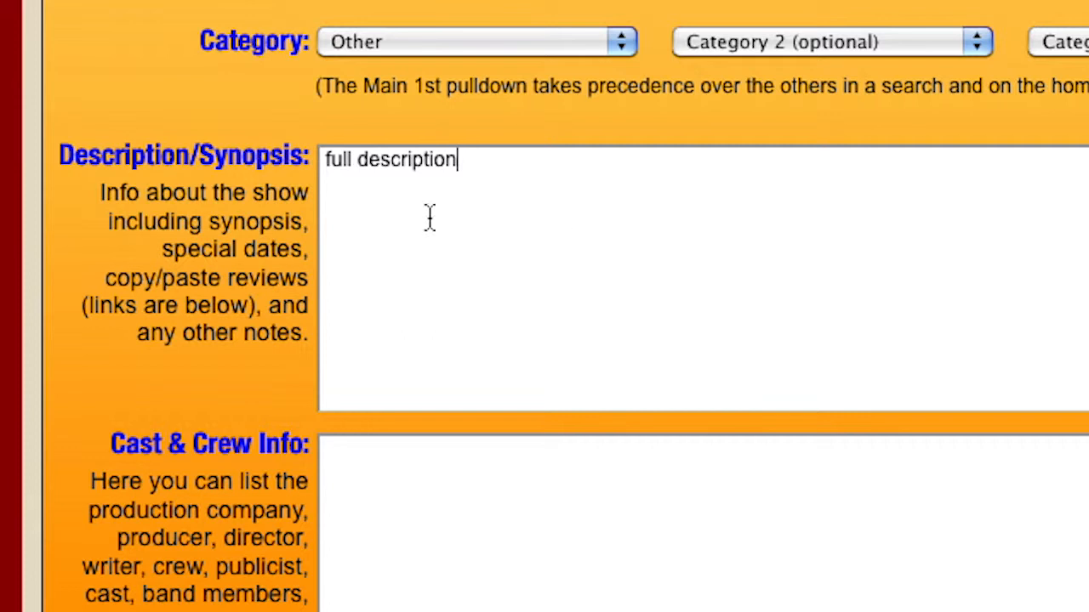
click(417, 471)
scroll(417, 471, down, 5)
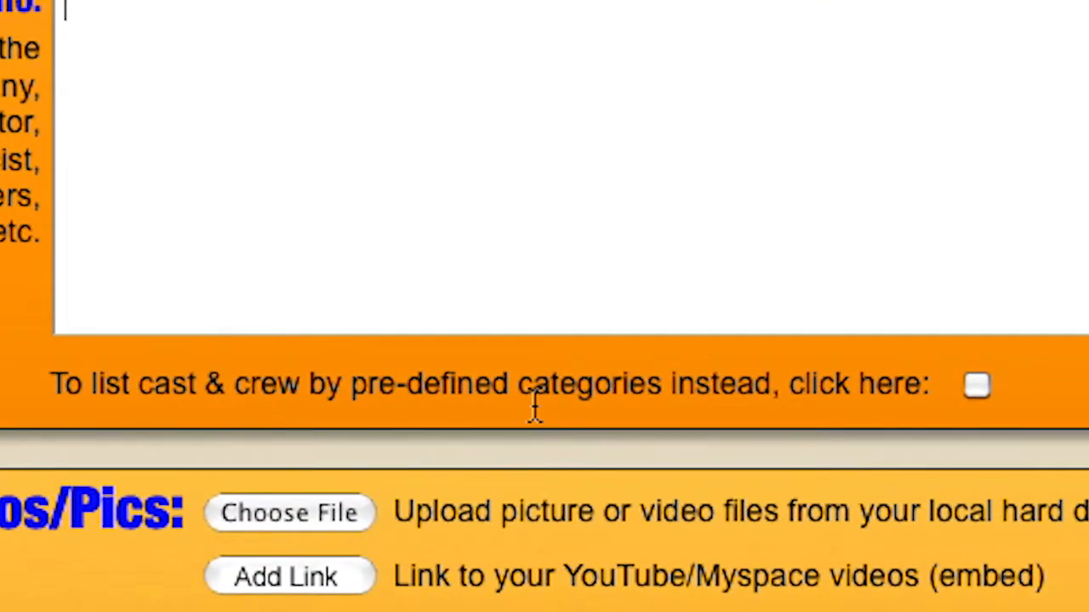
Look at the pre-defined cast and crew categories panel and close it without saving.
click(977, 385)
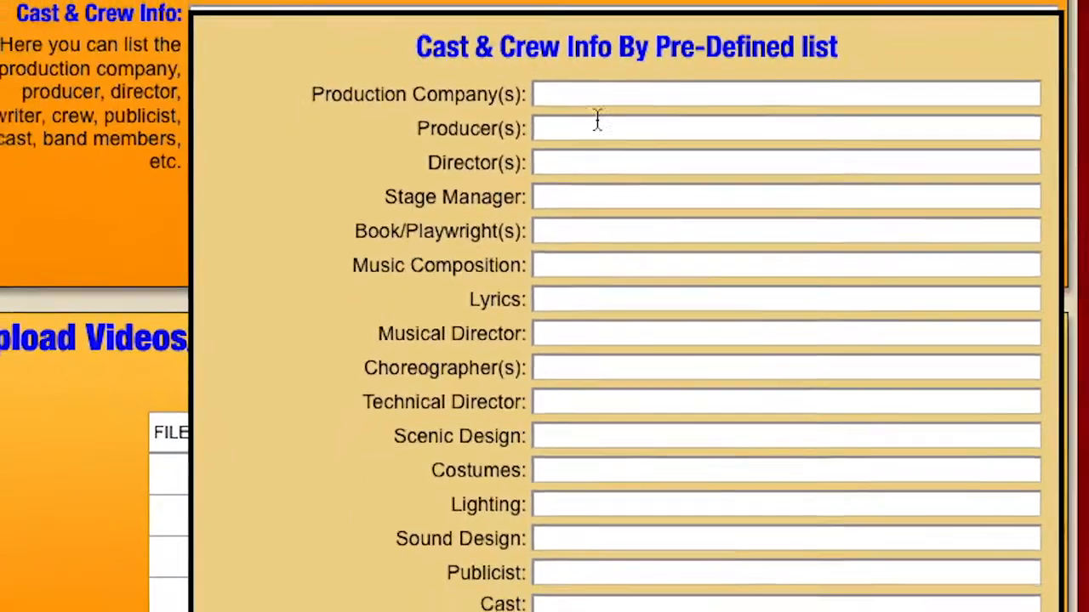
click(633, 121)
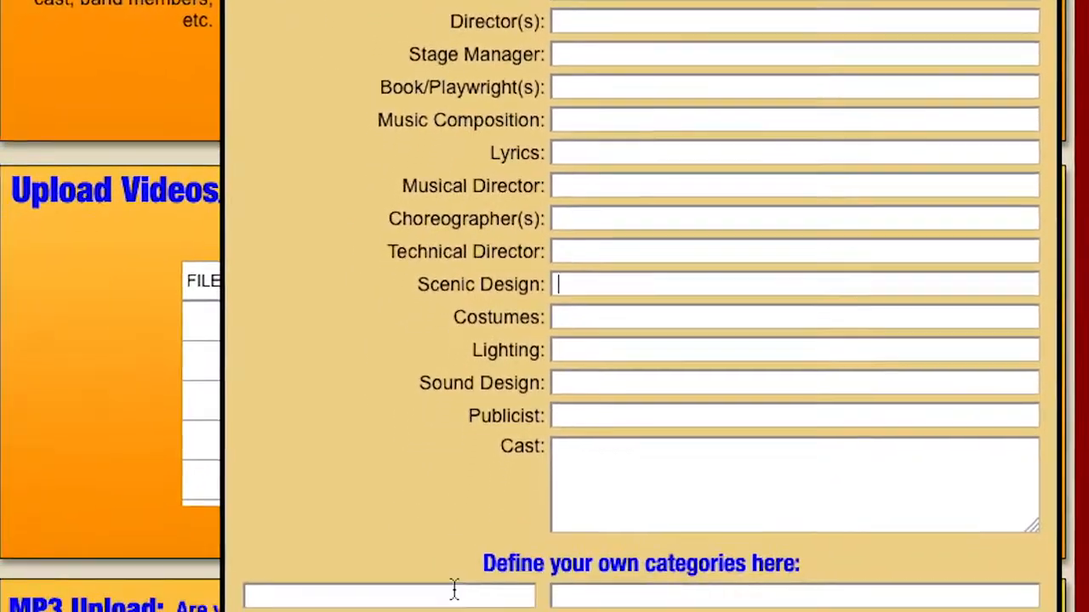
click(454, 593)
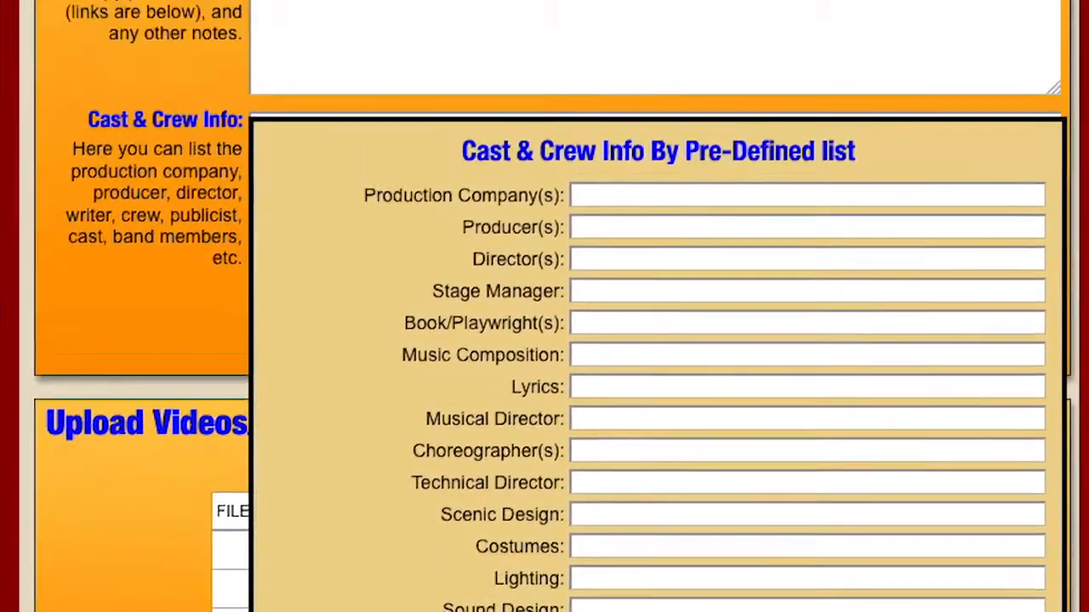
click(886, 566)
Enter 'put cast info' in Cast & Crew Info and save the general show information.
click(316, 299)
text(put cast info)
key(Return)
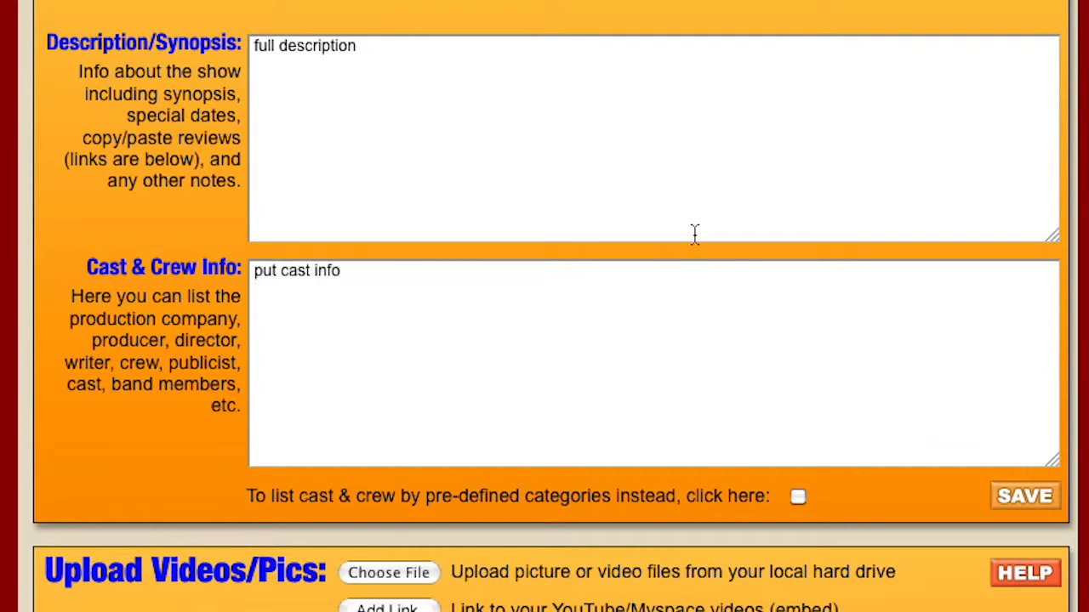
click(1003, 508)
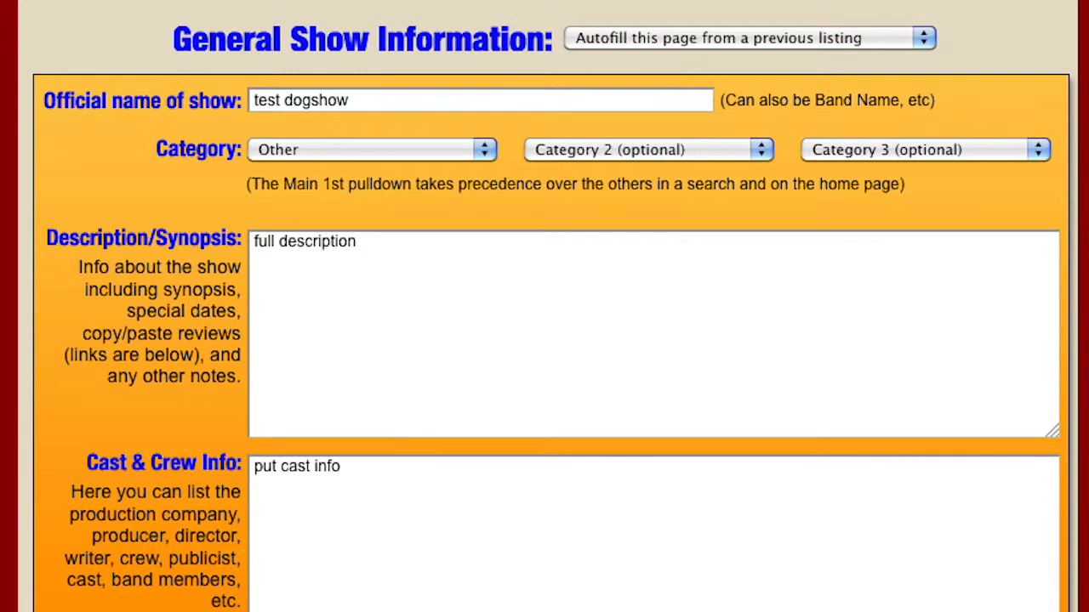
scroll(498, 553, down, 5)
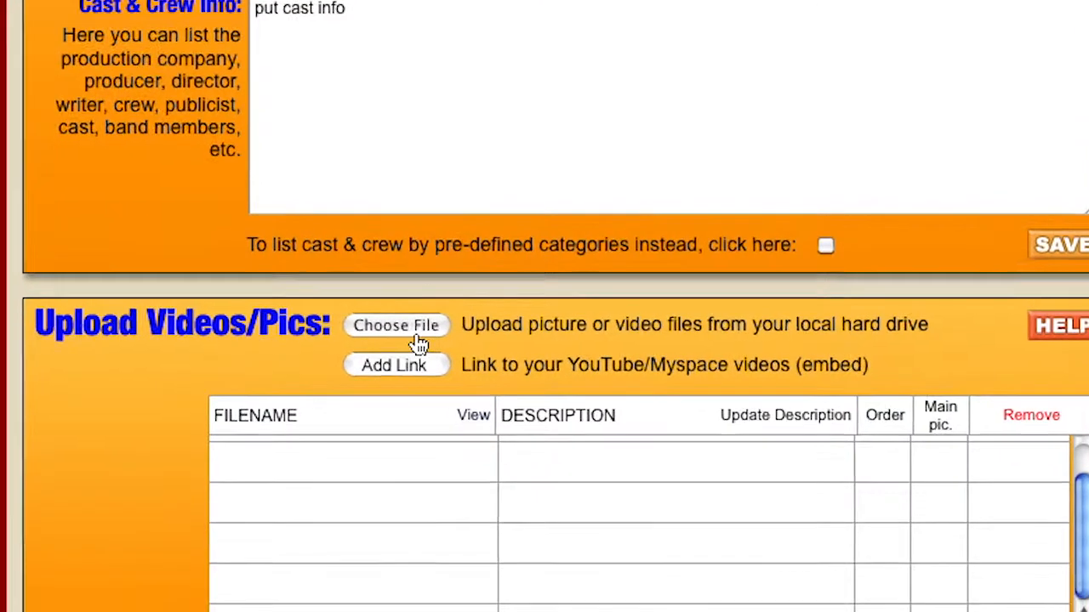
Upload the Doggy-dogs picture titled 'doggy!' and save it as the main picture.
click(417, 337)
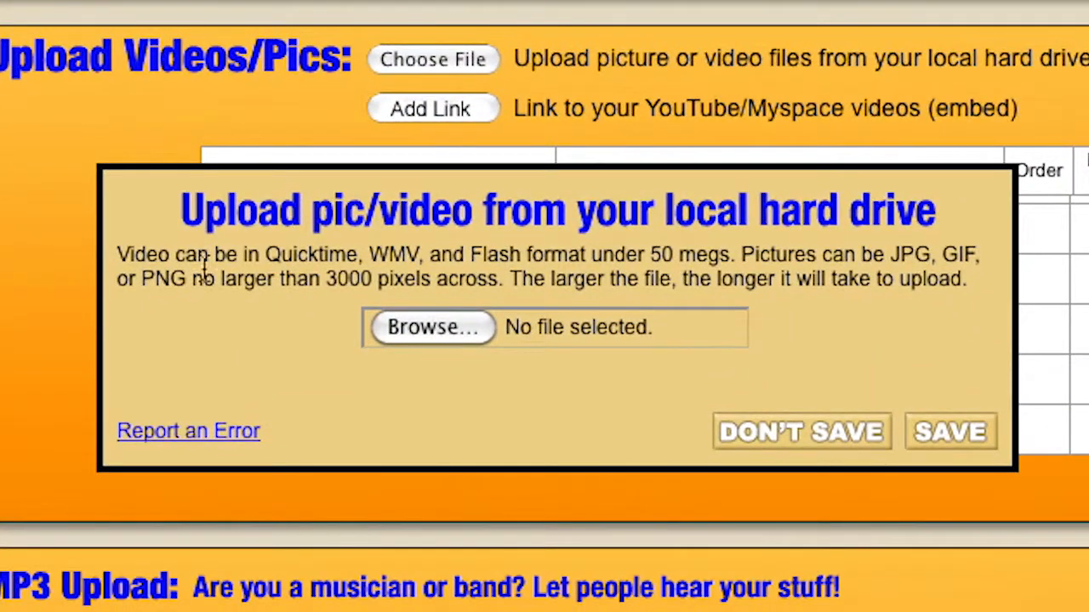
click(429, 329)
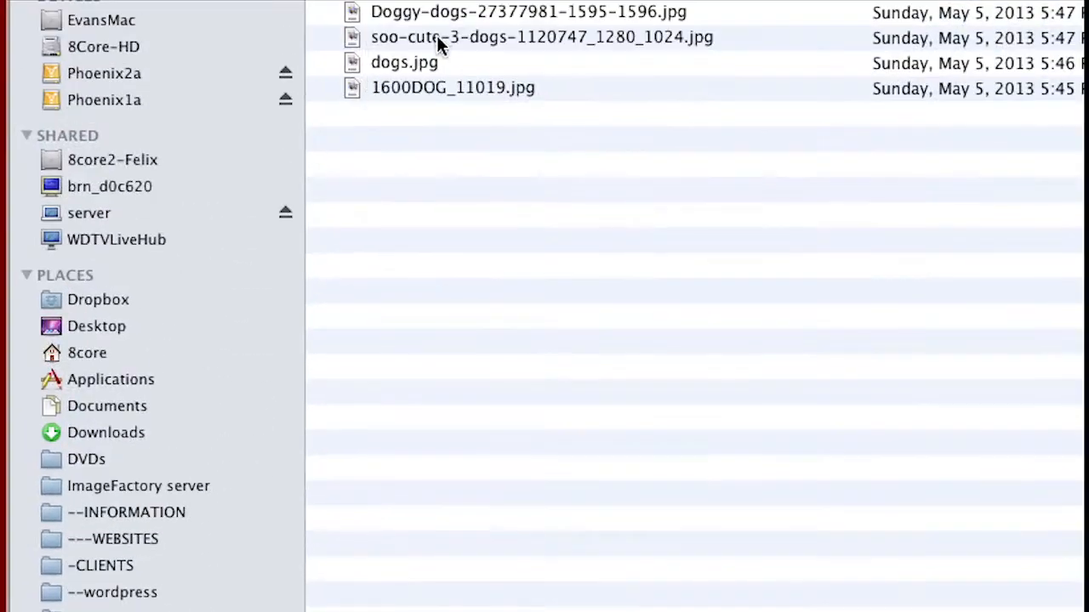
double_click(439, 10)
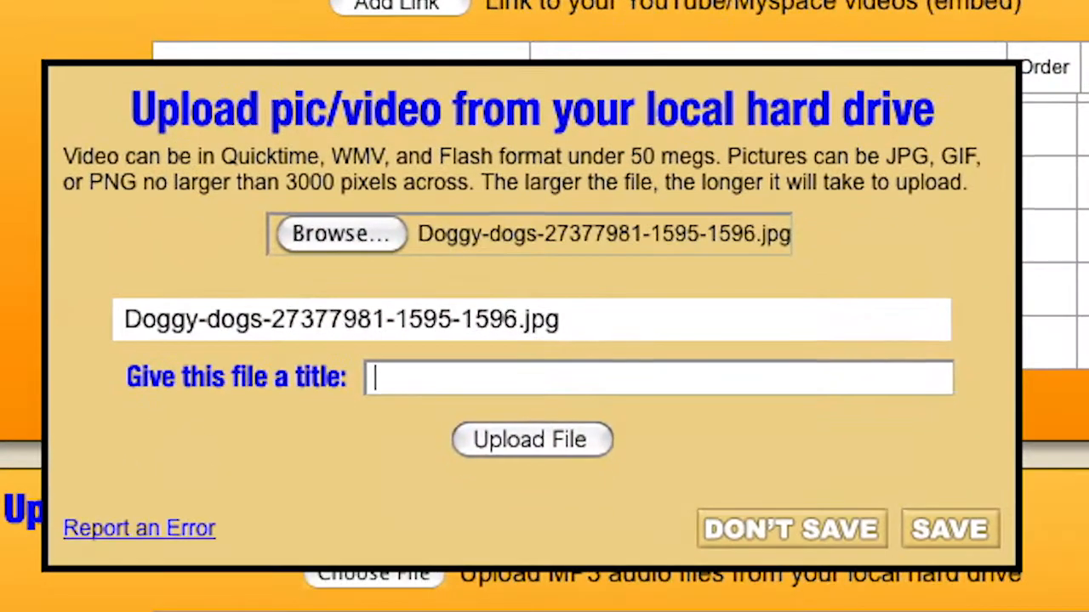
click(385, 590)
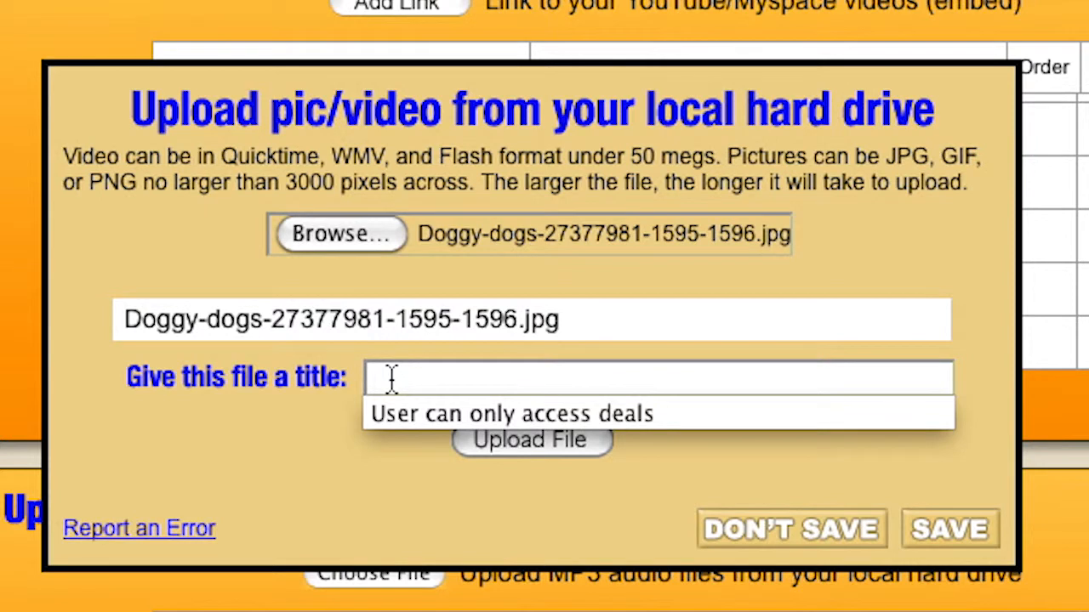
text(do)
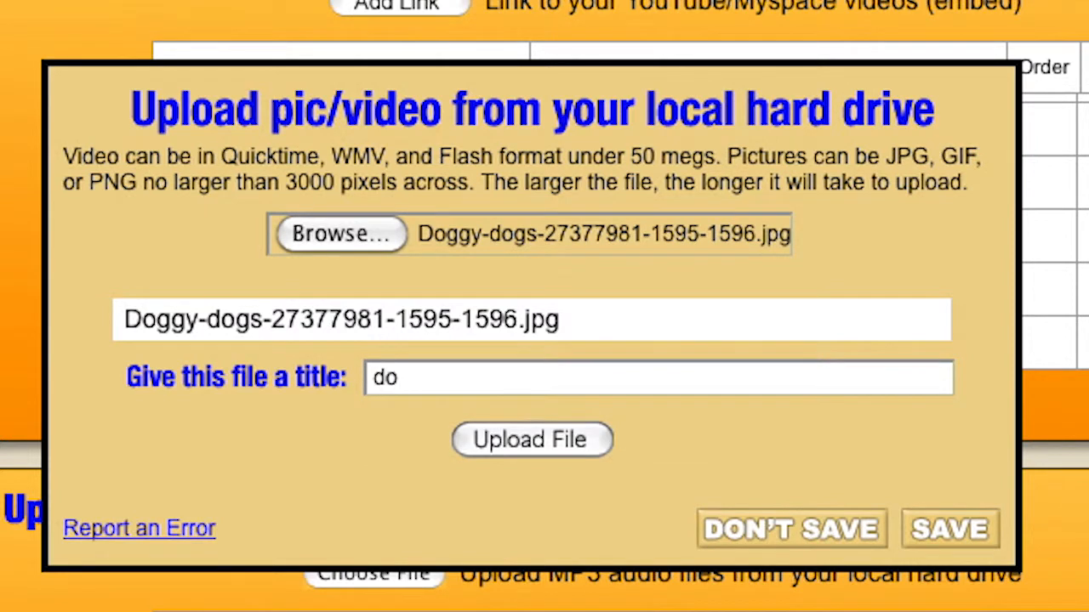
text(ggy!)
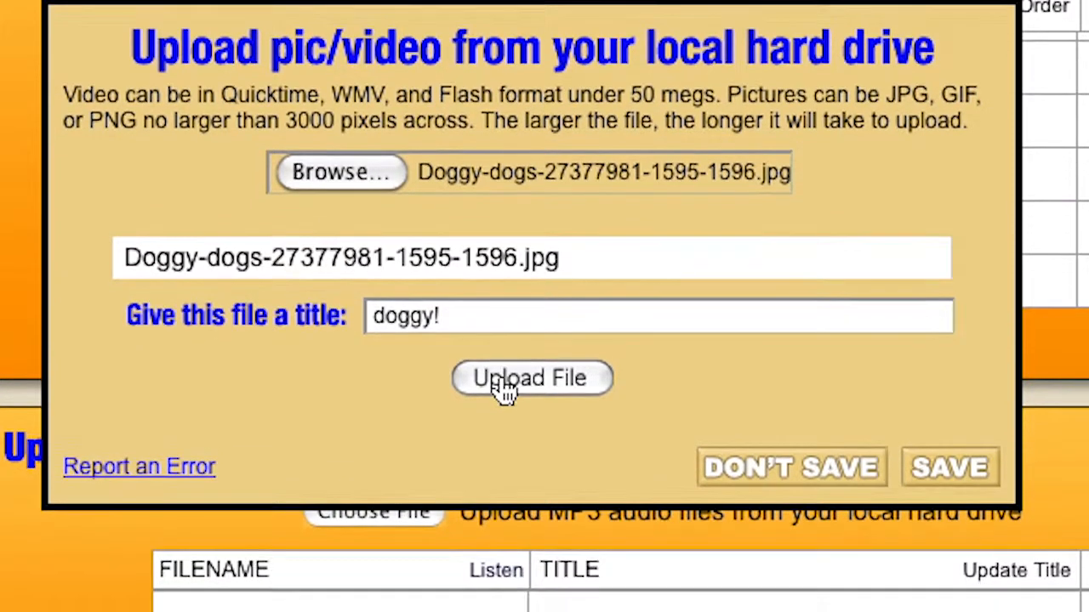
click(504, 444)
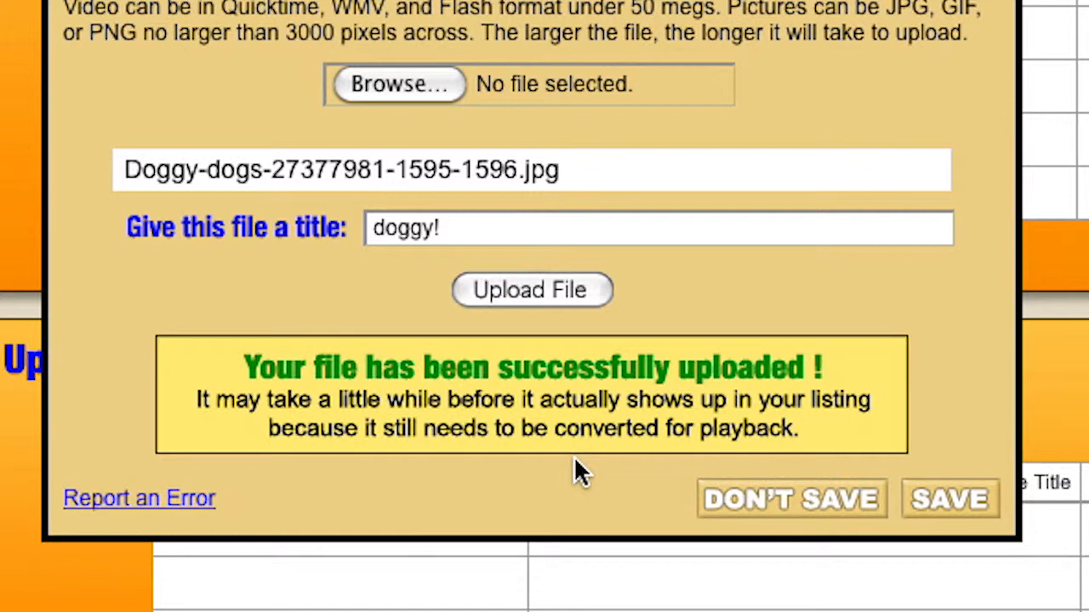
click(973, 513)
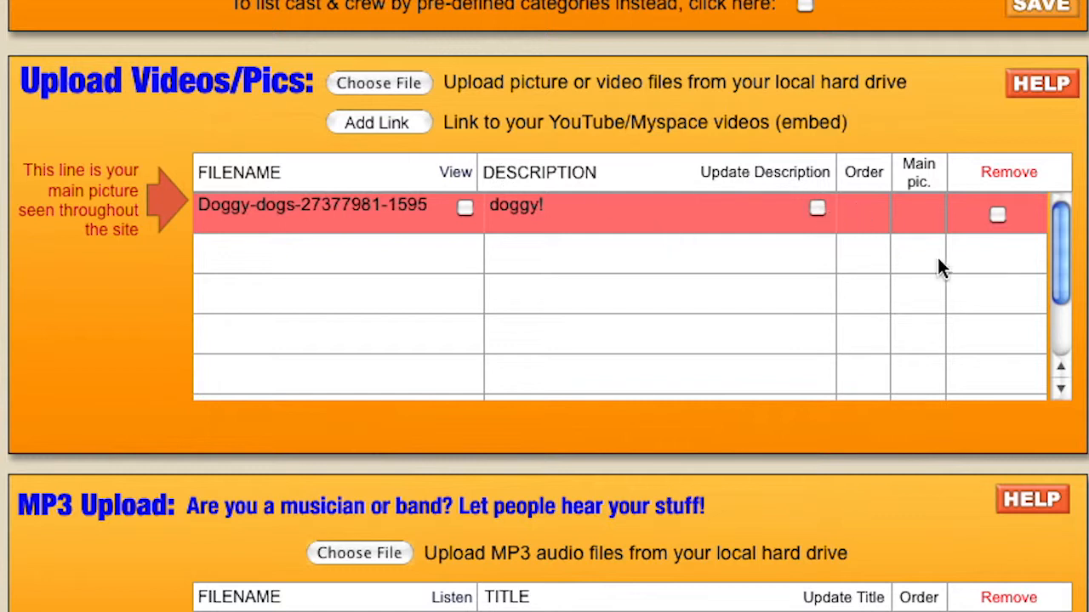
Upload and save 1600DOG_11019.jpg titled 'dog2', then start adding an embedded video link.
click(355, 88)
click(392, 300)
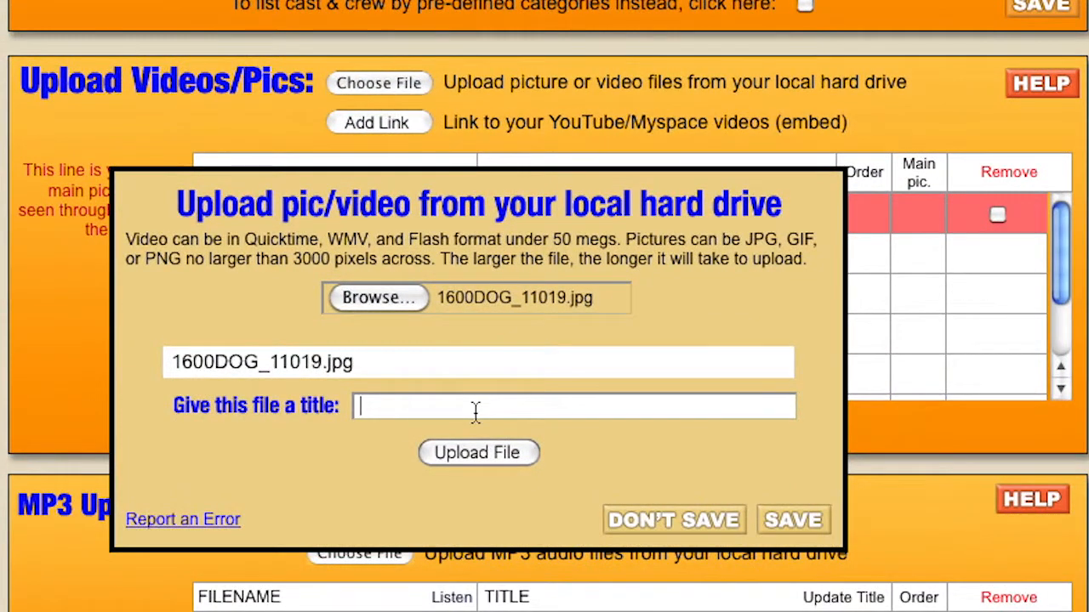
text(do)
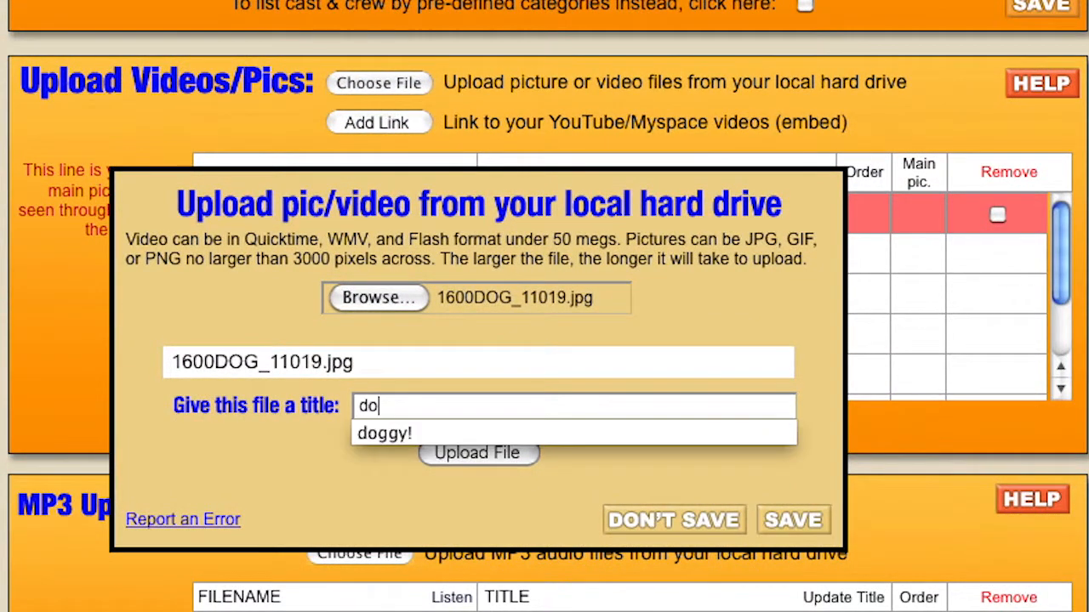
text(g2)
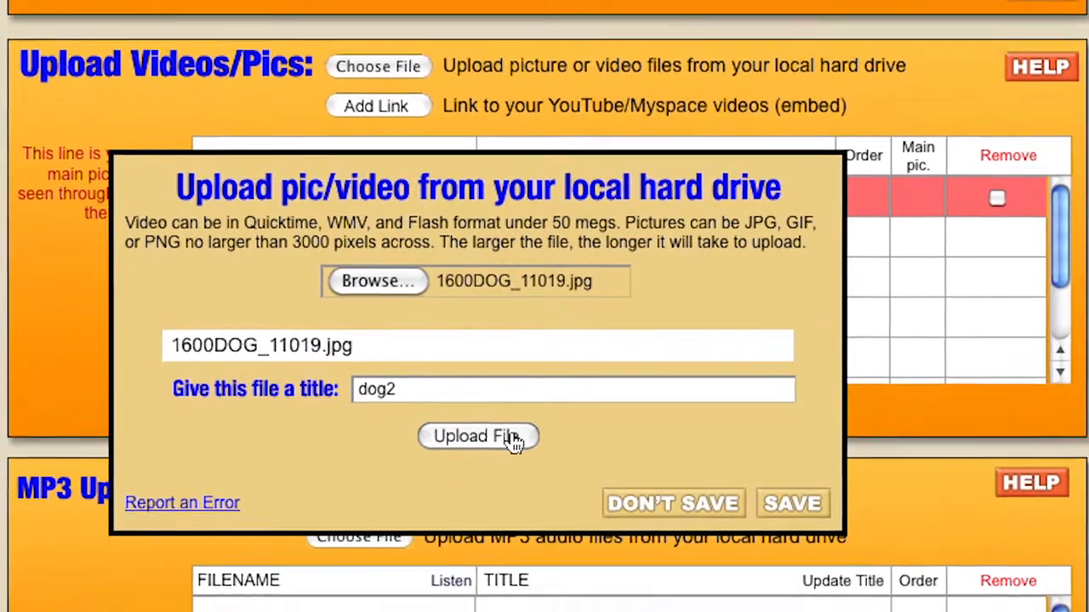
click(513, 453)
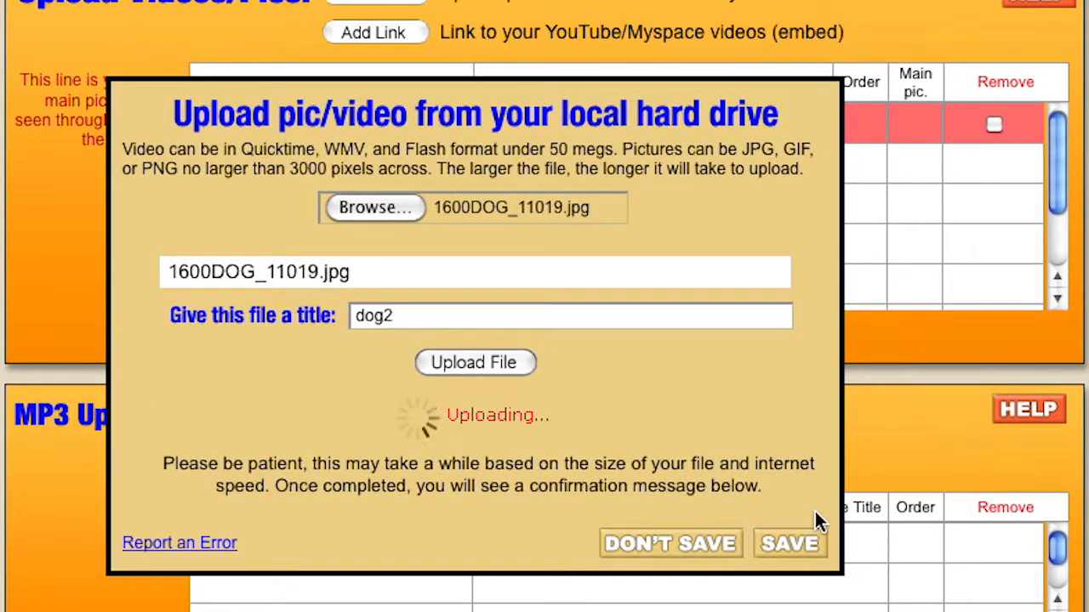
click(812, 521)
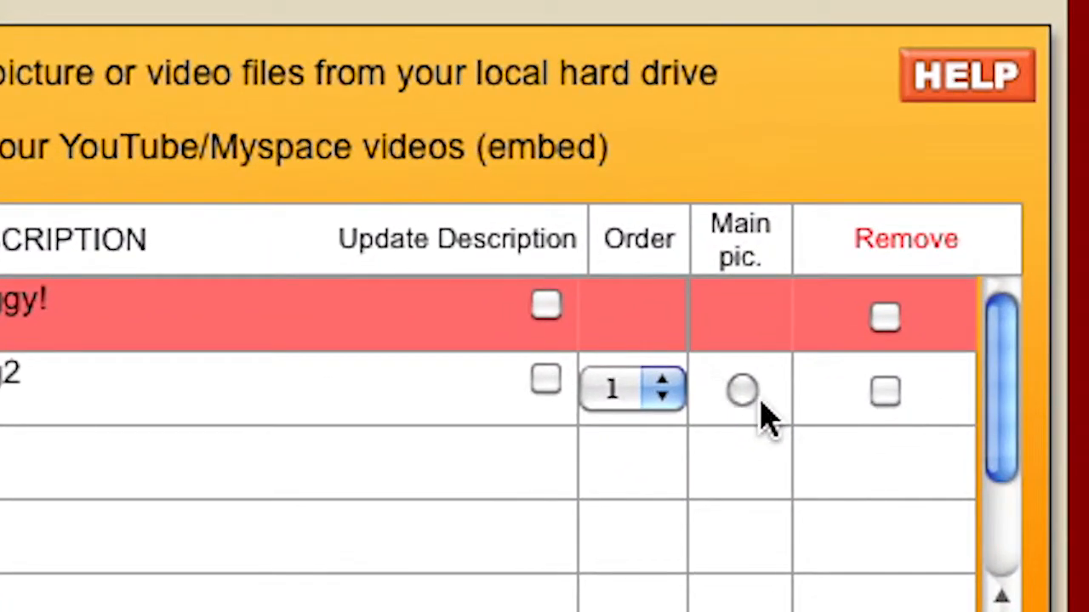
click(742, 393)
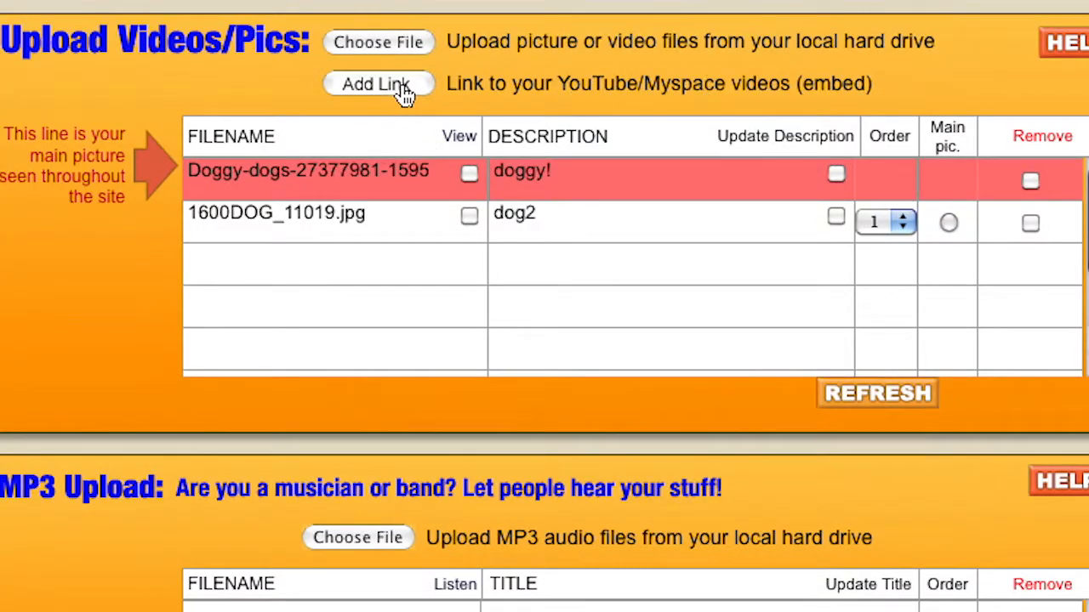
click(403, 93)
Copy the iframe embed code of the 'Cats vs Dogs FUNNY' YouTube video and pause it.
click(255, 229)
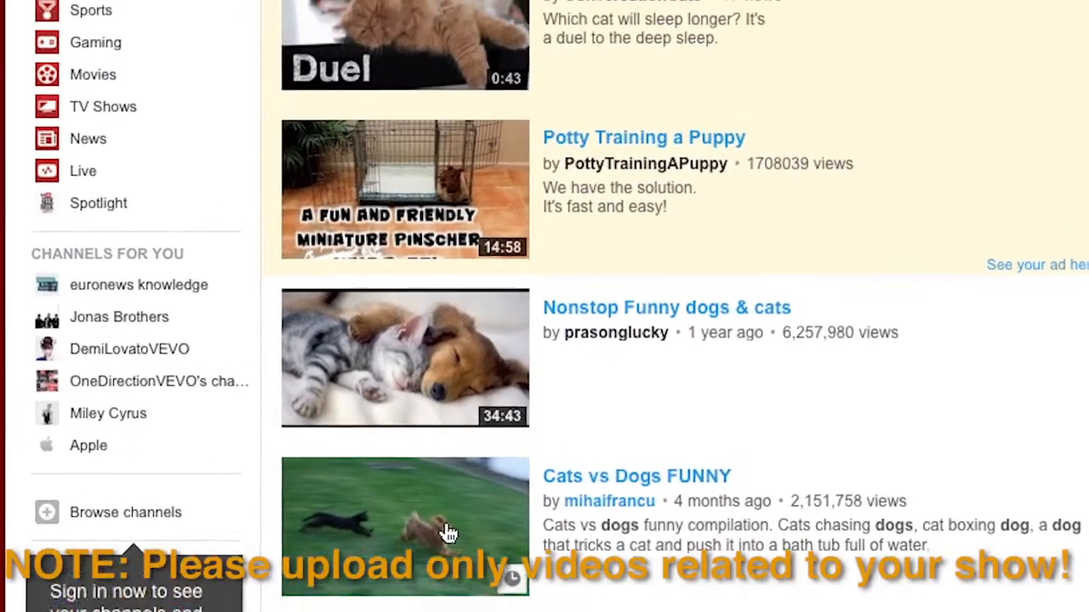
click(449, 533)
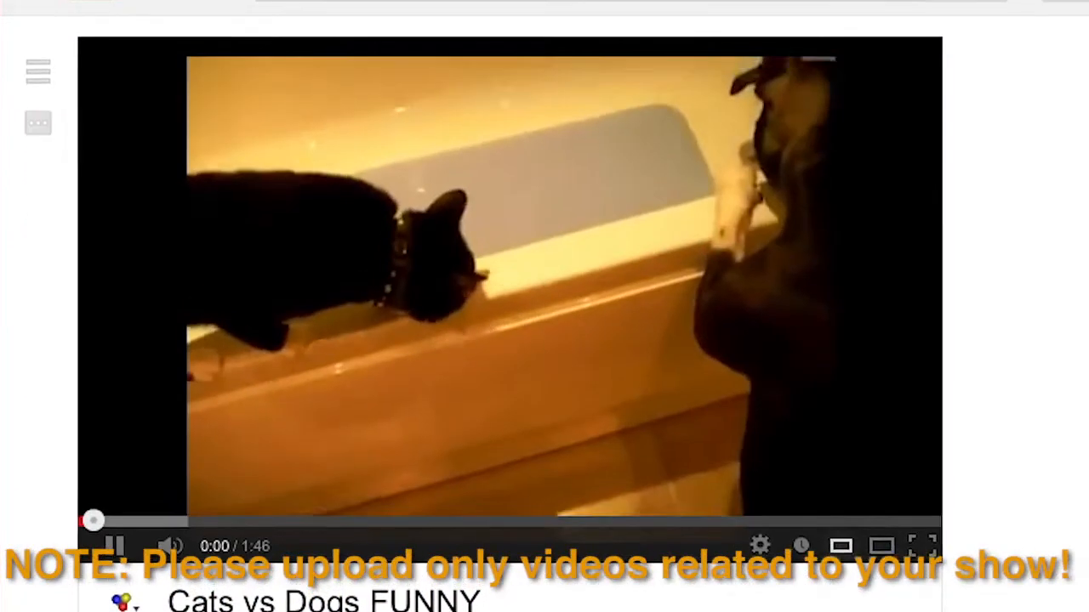
click(681, 381)
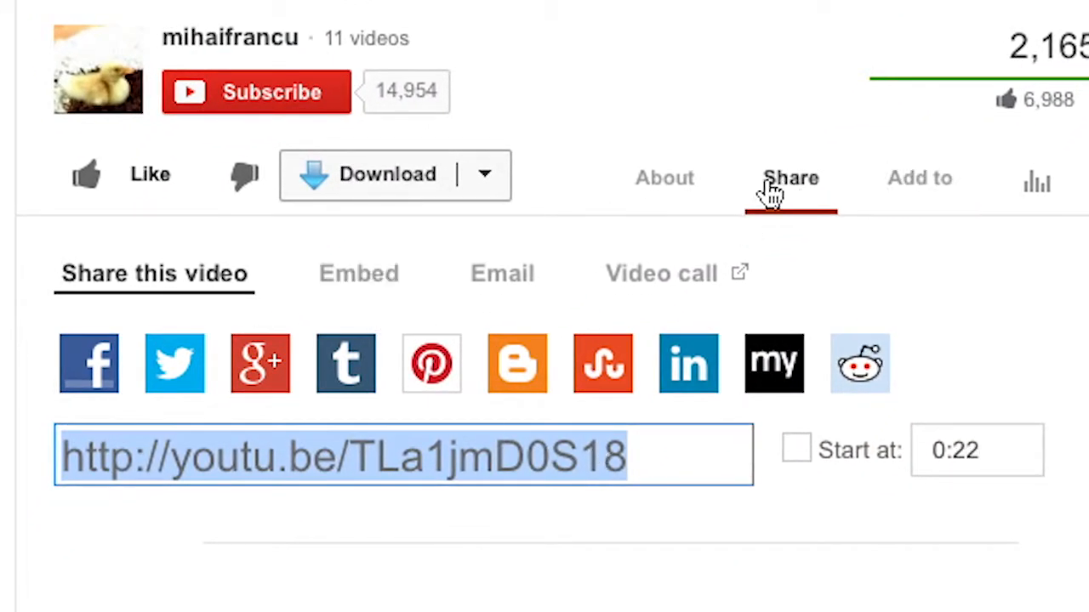
click(387, 288)
key(ctrl+c)
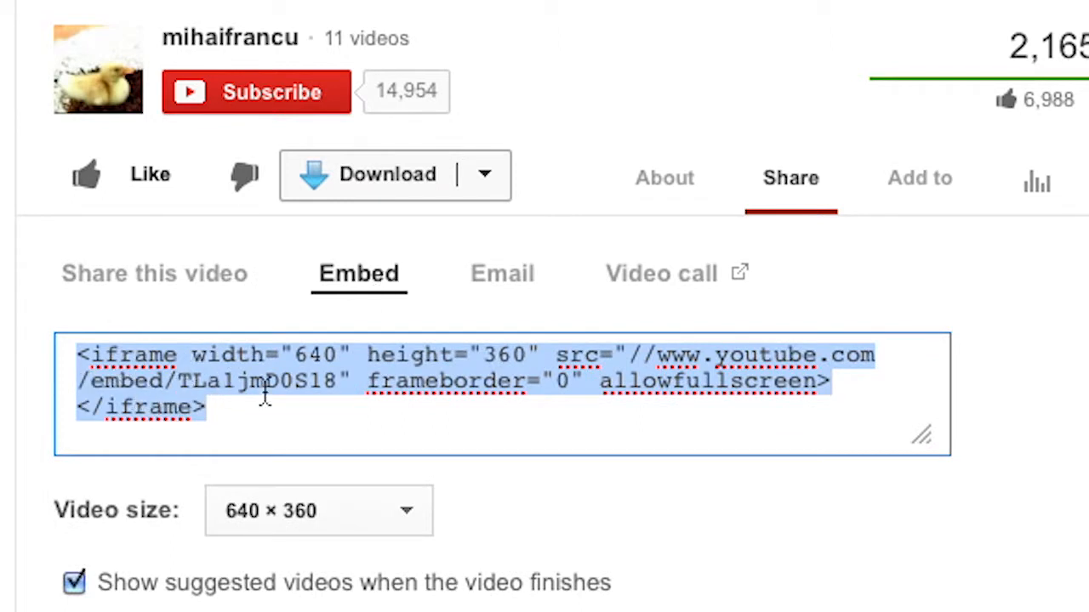
drag(246, 413, 80, 331)
click(63, 53)
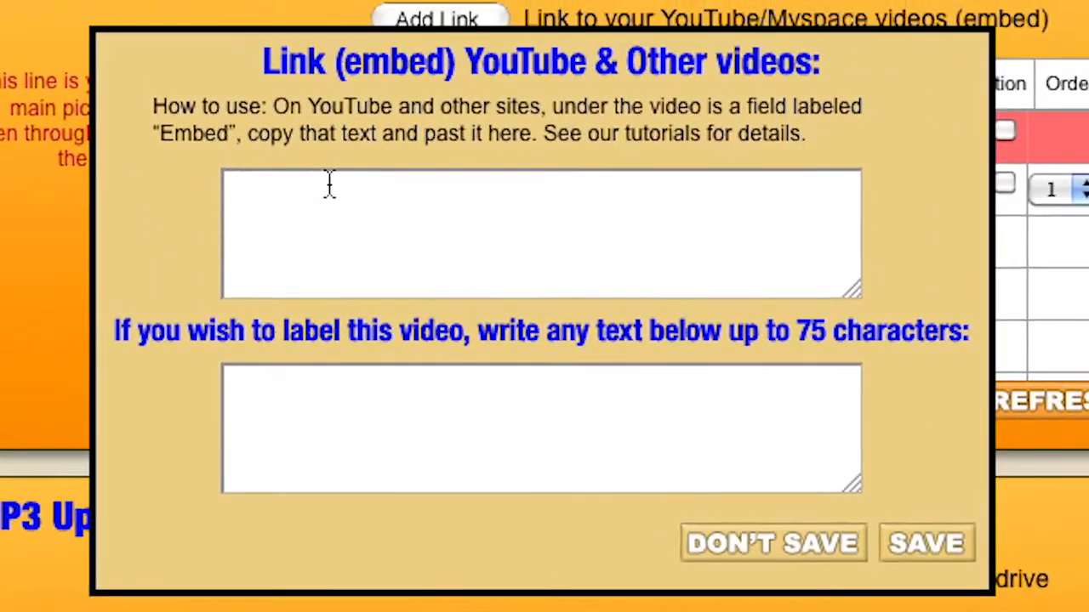
Paste the YouTube iframe code, label the video 'Our Video!', and save it.
click(349, 206)
key(ctrl+v)
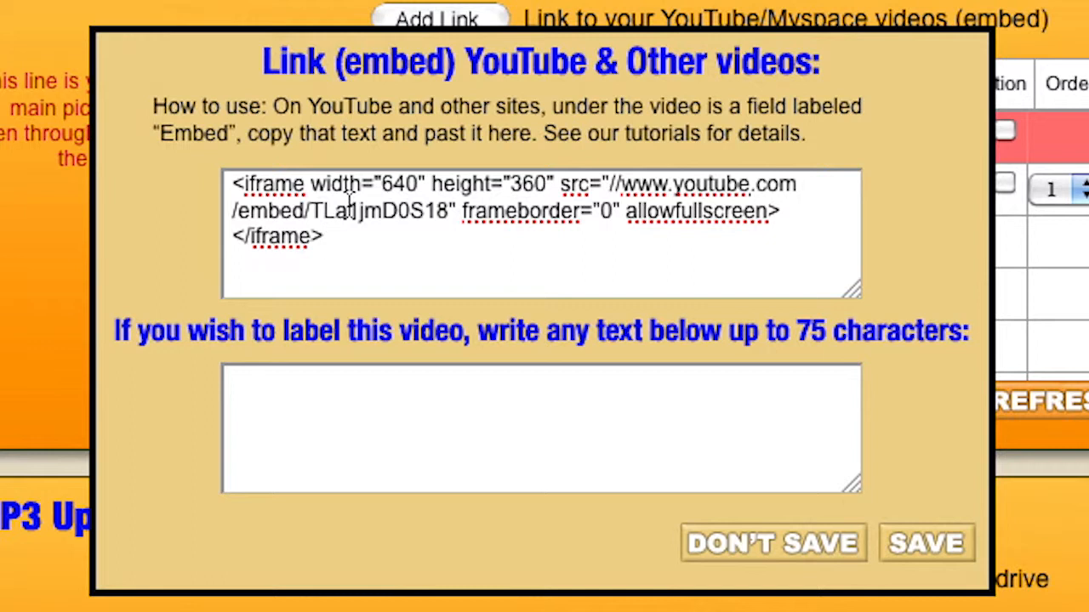
key(Tab)
text(Ou)
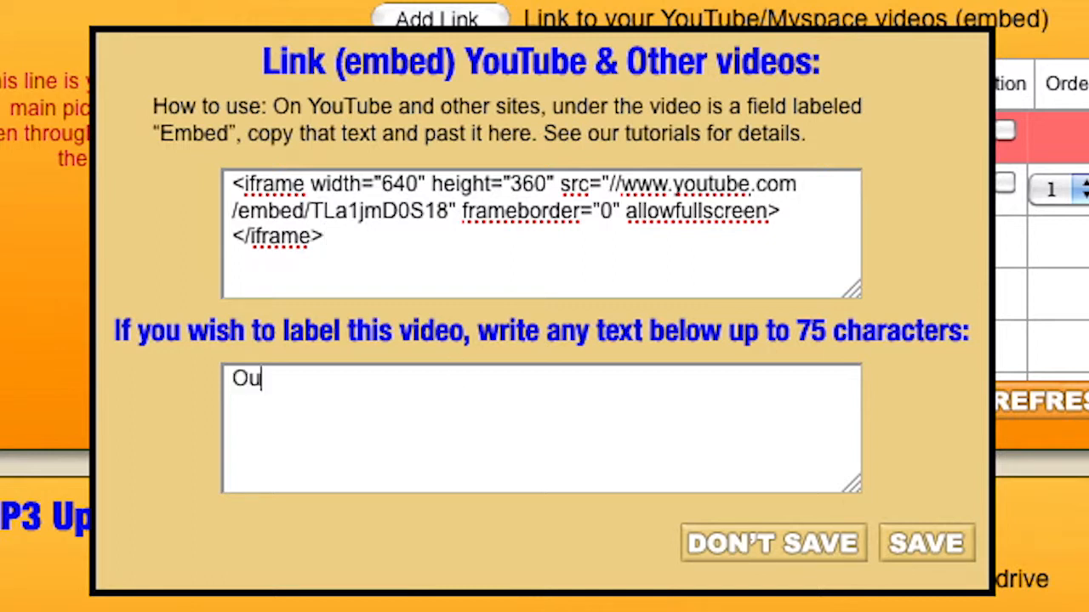
text(r Video!)
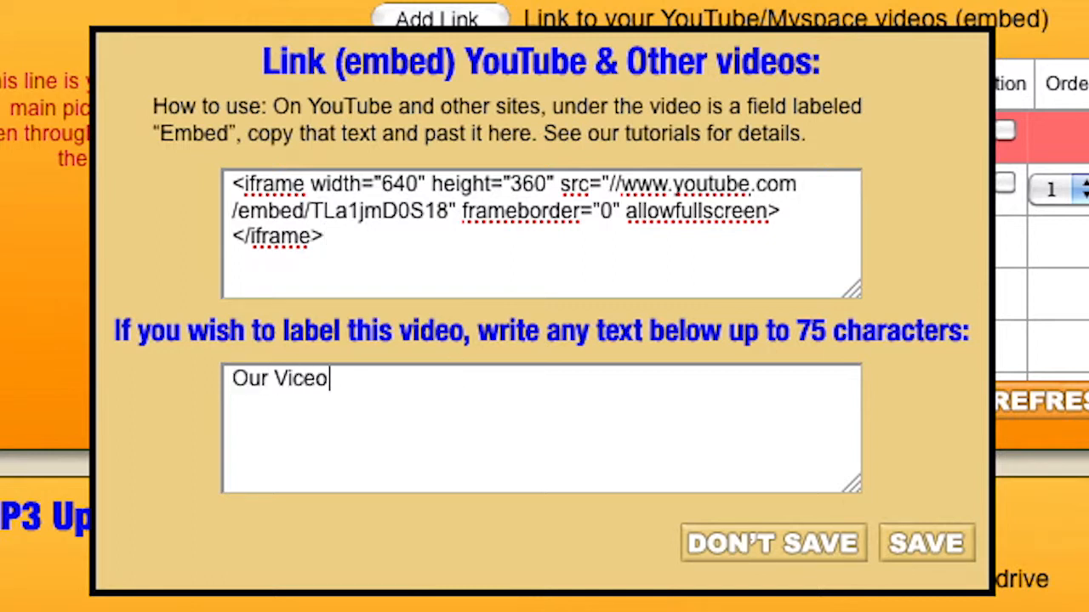
click(301, 388)
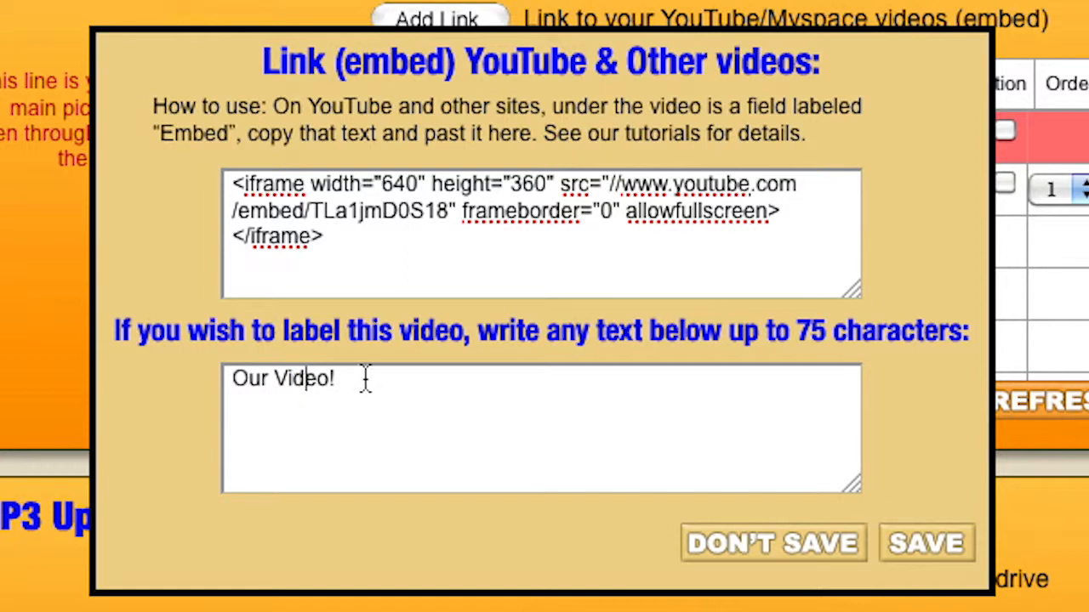
click(925, 568)
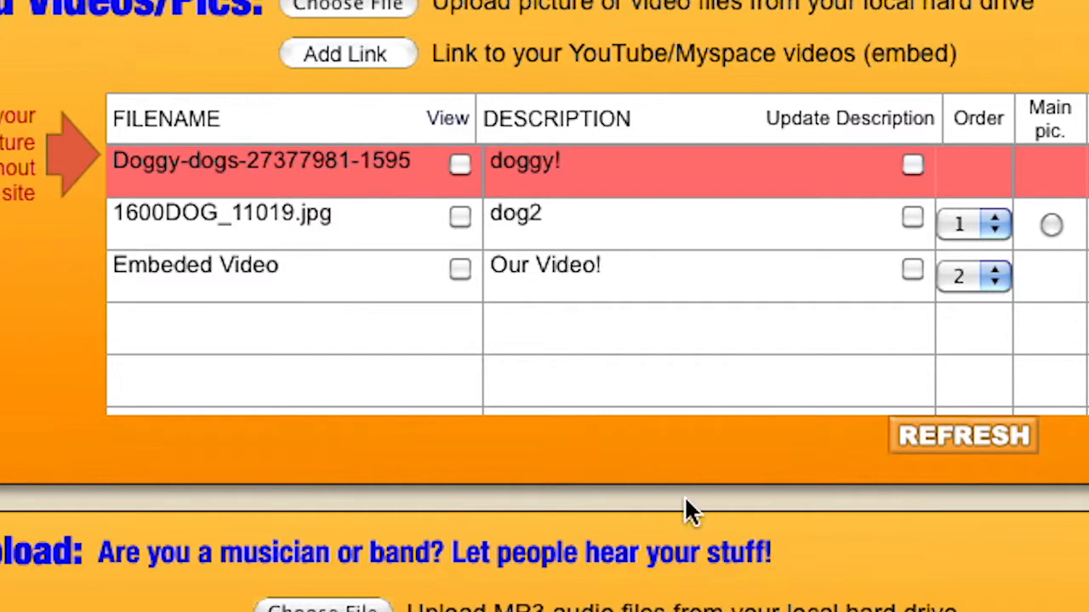
scroll(685, 526, up, 10)
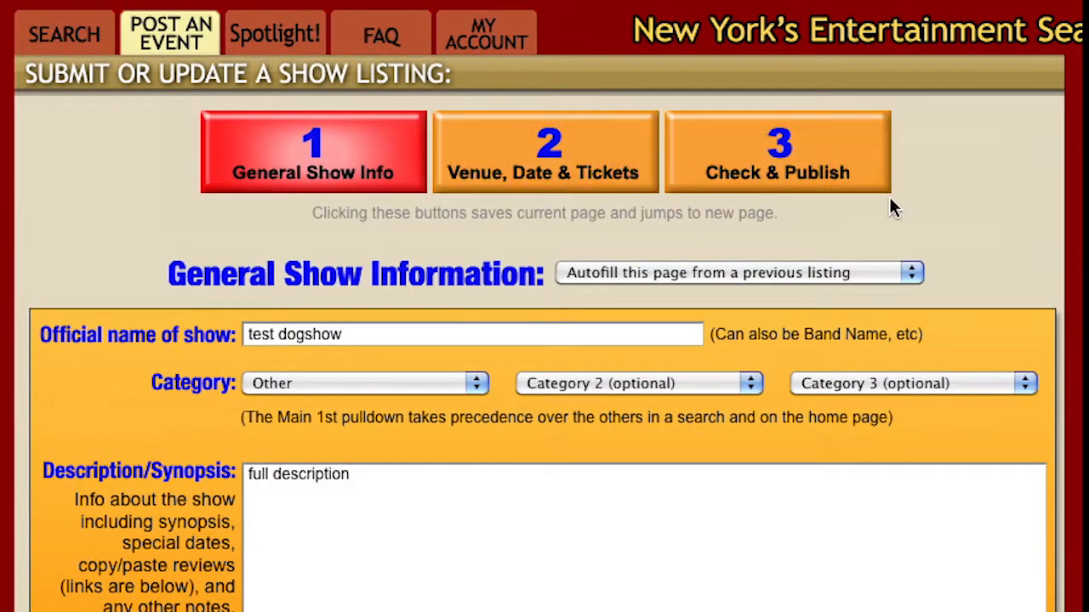
scroll(637, 377, down, 15)
scroll(539, 87, down, 1)
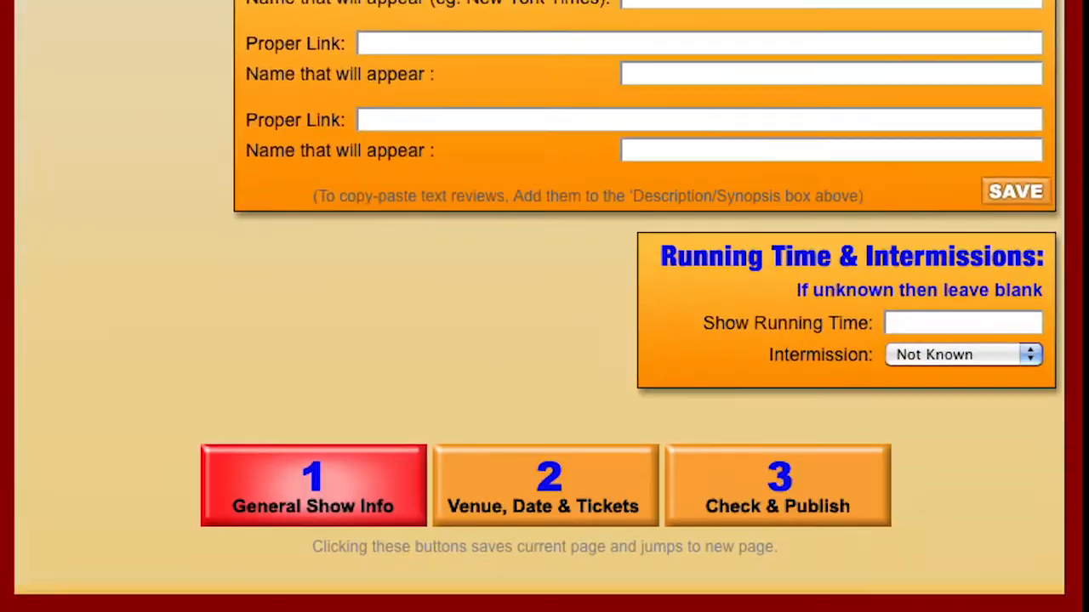
scroll(546, 390, up, 3)
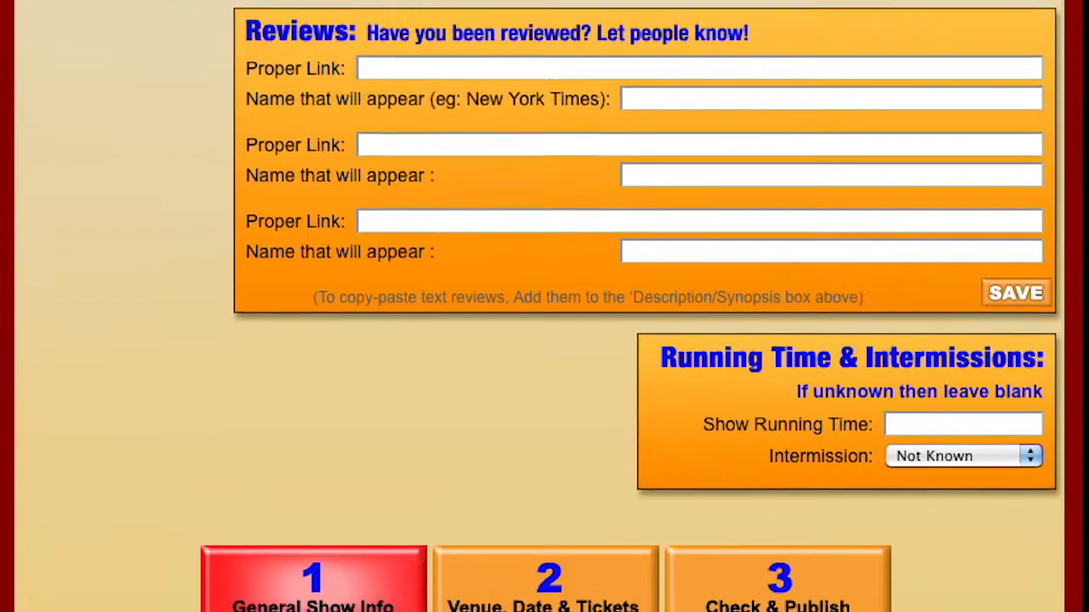
scroll(637, 97, up, 15)
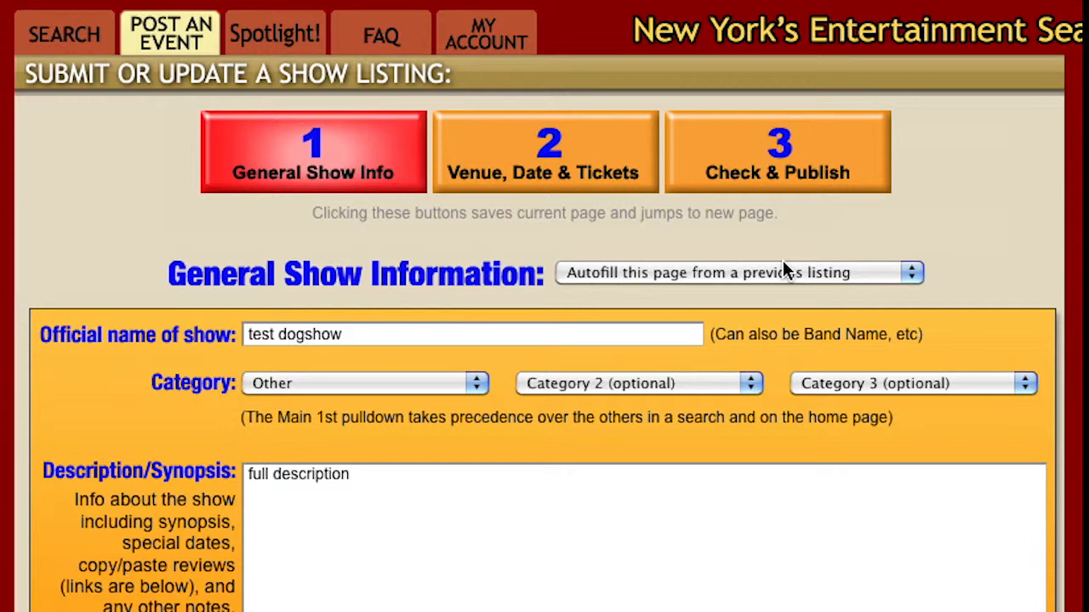
click(762, 187)
scroll(761, 187, down, 8)
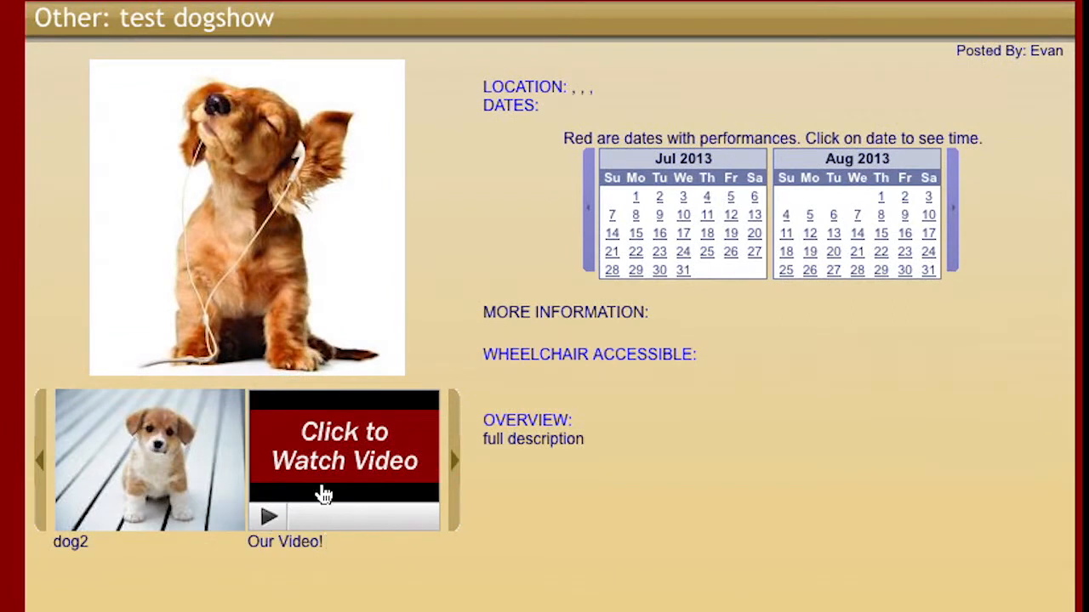
scroll(370, 476, up, 5)
scroll(212, 425, up, 3)
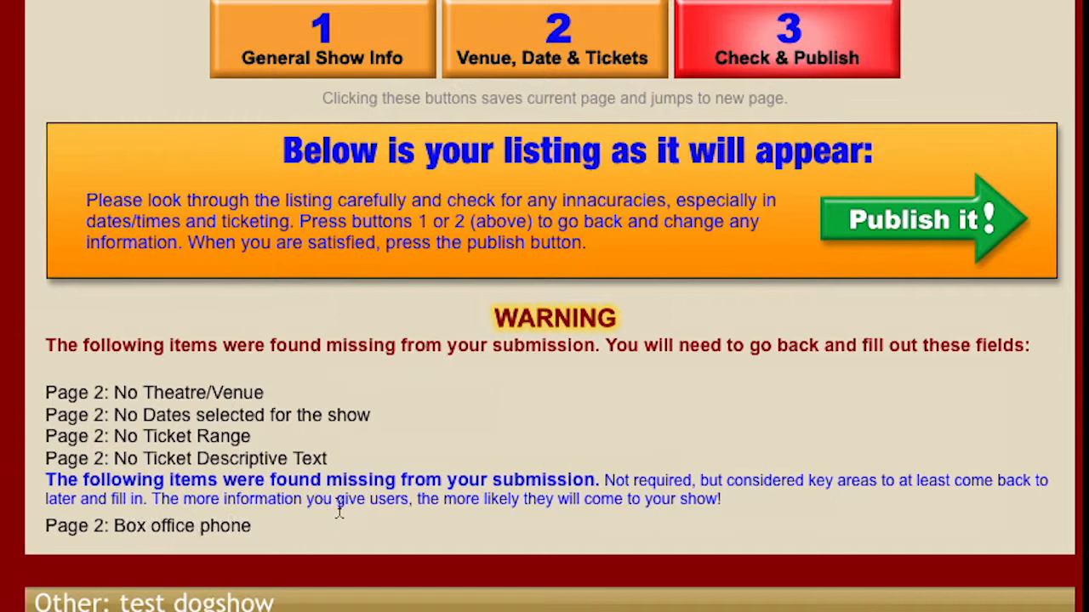
click(374, 48)
scroll(539, 157, up, 2)
scroll(526, 425, down, 2)
scroll(437, 244, down, 5)
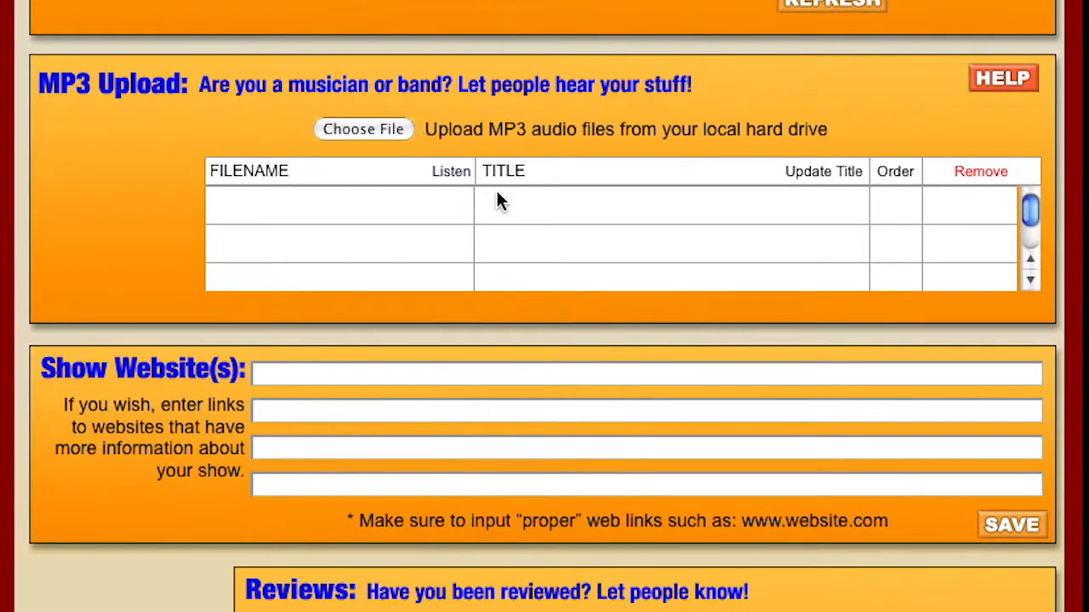
scroll(499, 200, down, 1)
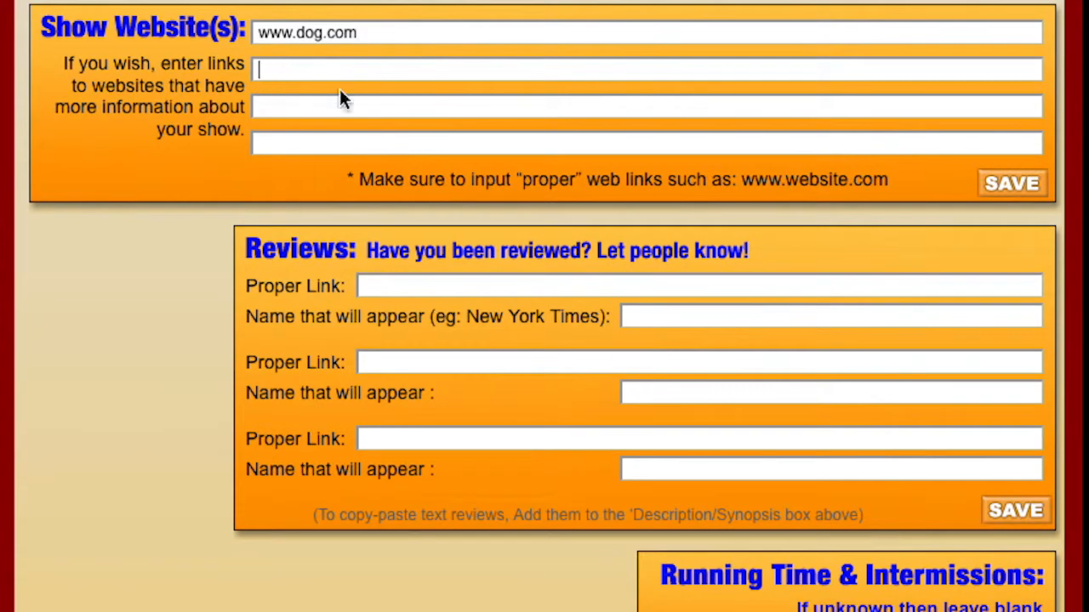
click(340, 67)
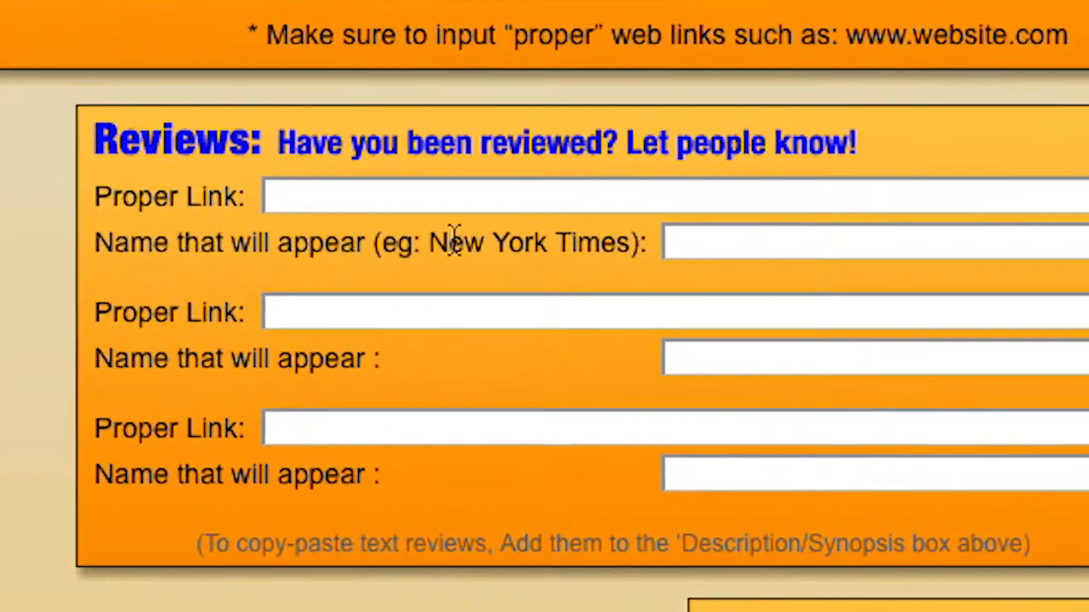
click(373, 217)
click(724, 248)
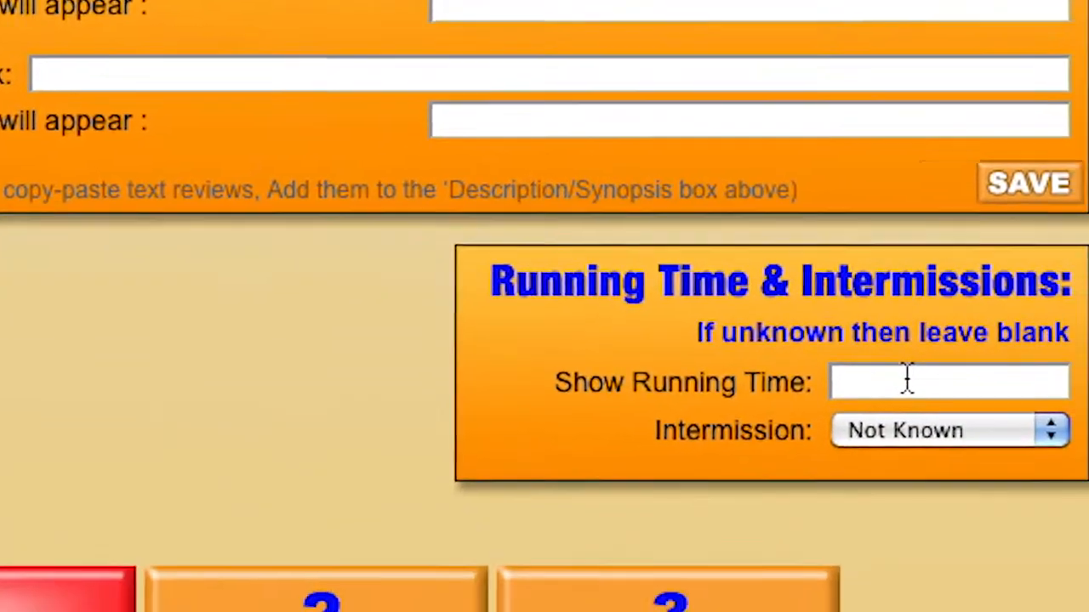
Keep the show's Intermission setting at Not Known.
click(906, 380)
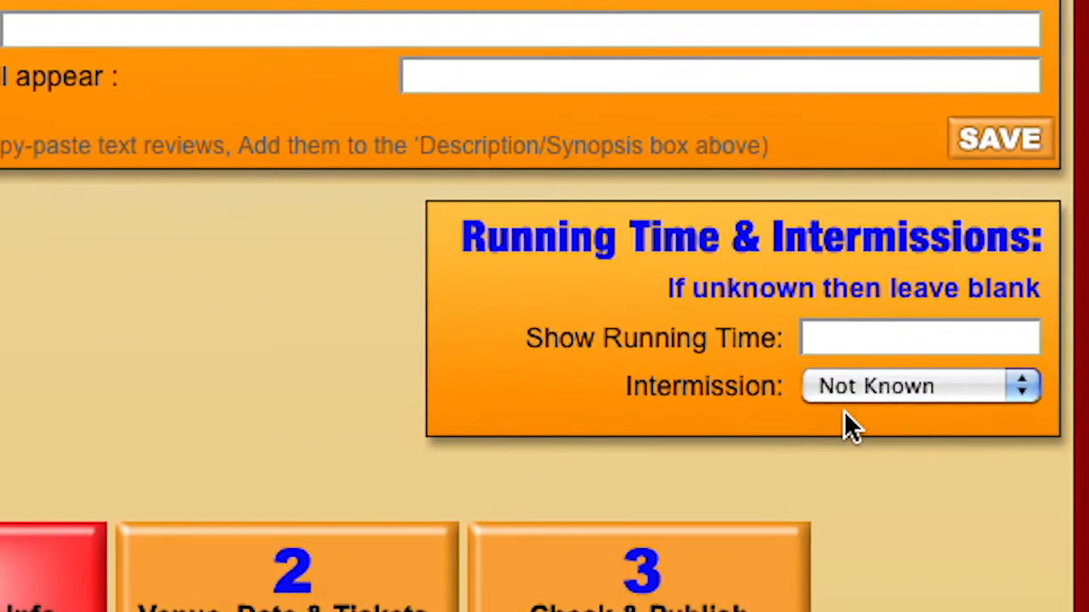
click(876, 438)
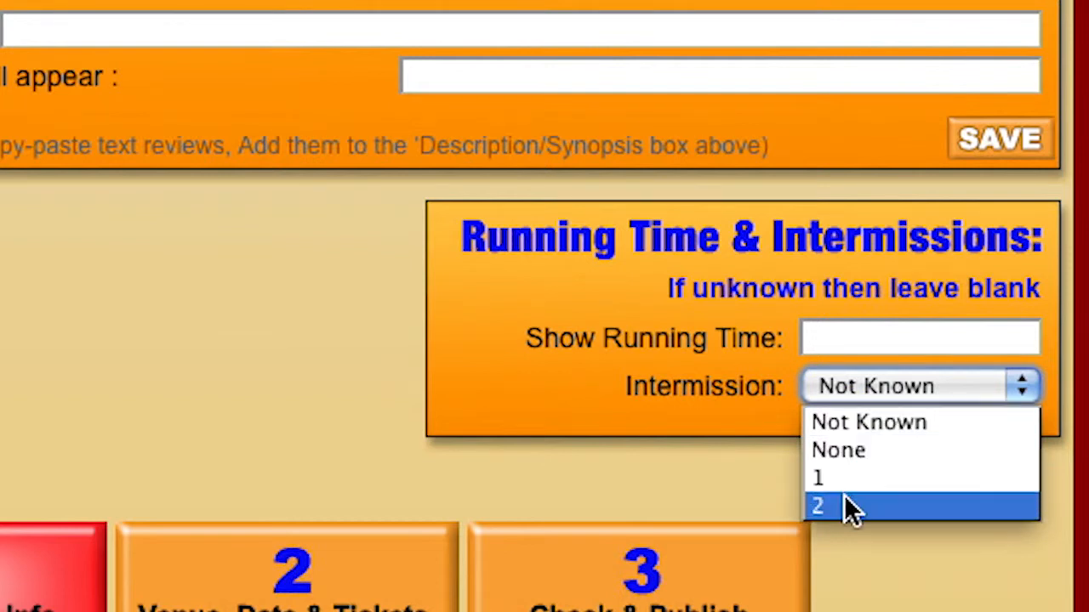
click(854, 423)
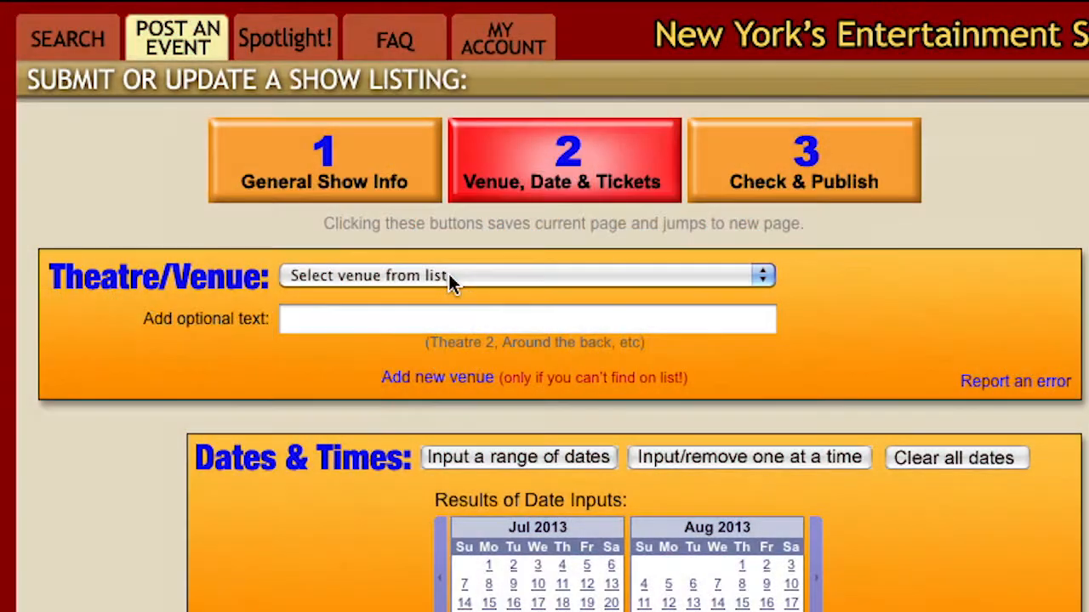
Pick Sanford Meisner Theatre, 164 11th Ave from the venue list, then choose Add new venue.
click(448, 275)
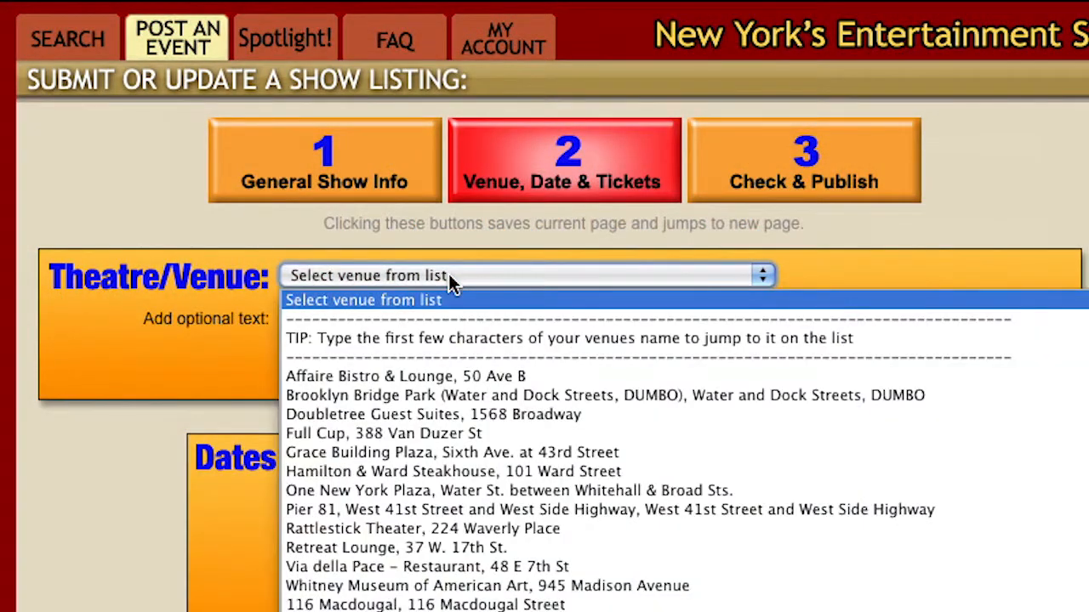
scroll(430, 422, down, 10)
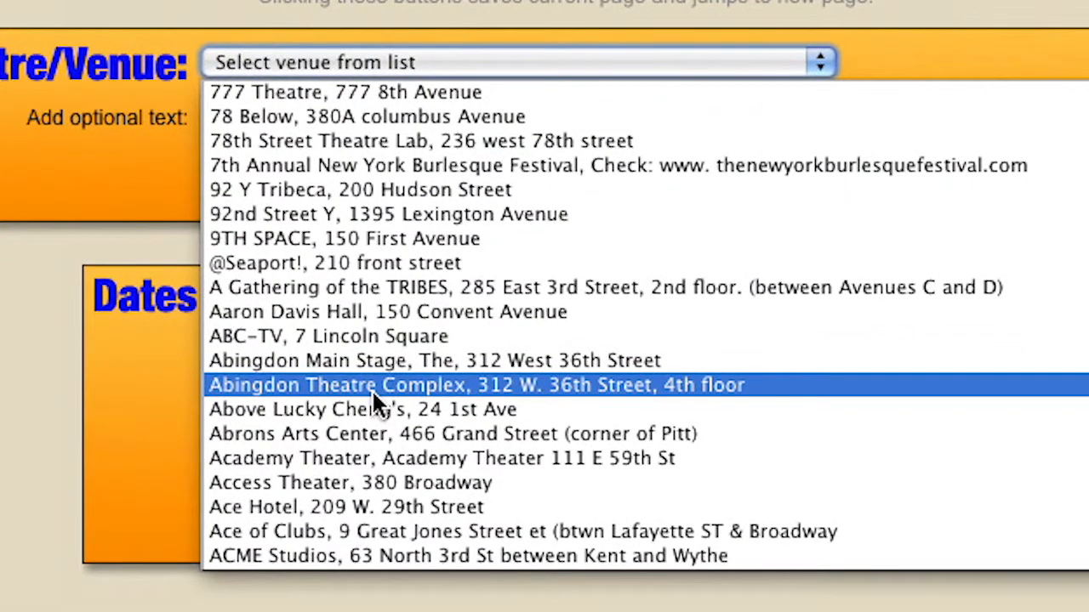
key(s)
scroll(345, 365, down, 4)
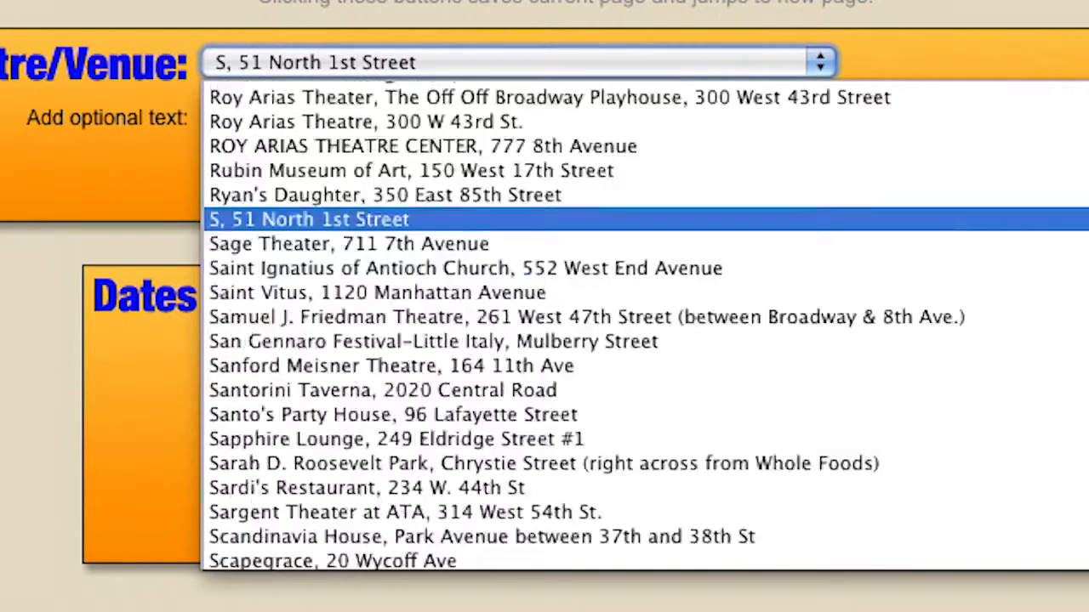
click(426, 361)
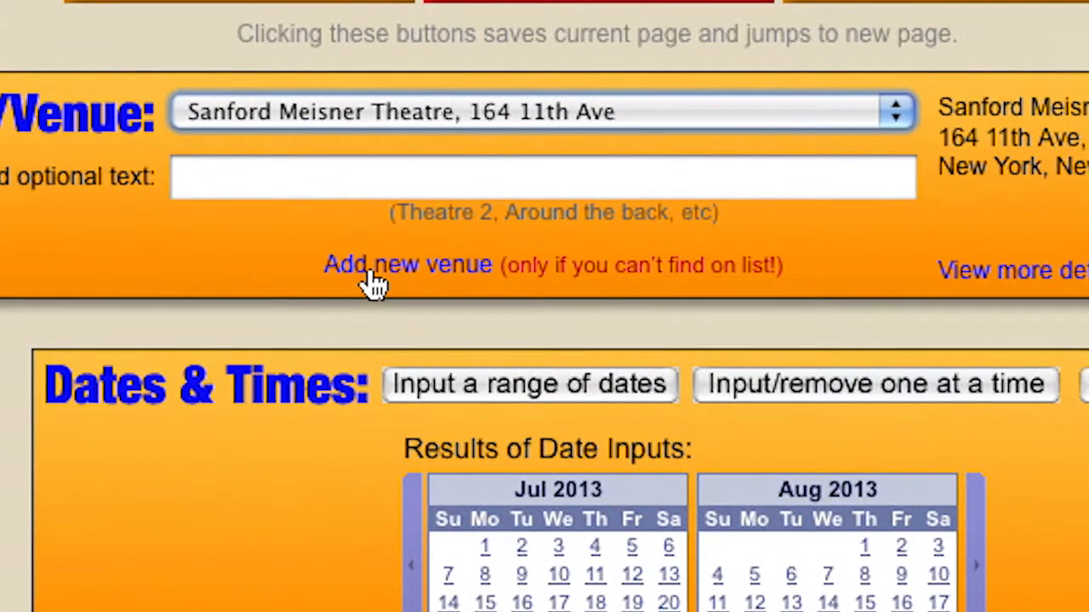
click(434, 271)
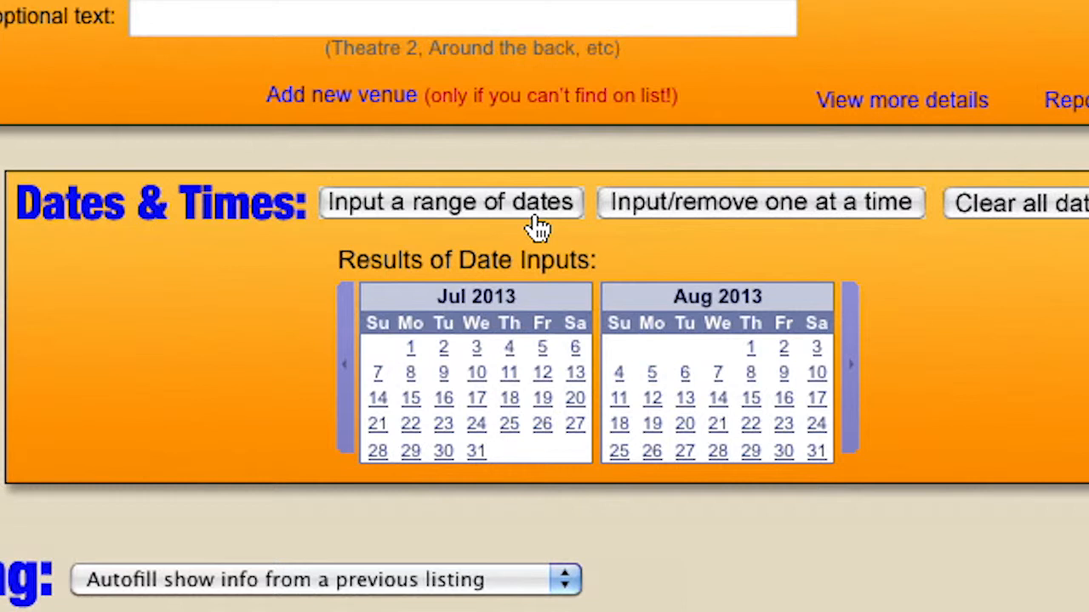
Add one performance date, Aug 21, 2013, with an 8:00 PM show.
click(729, 220)
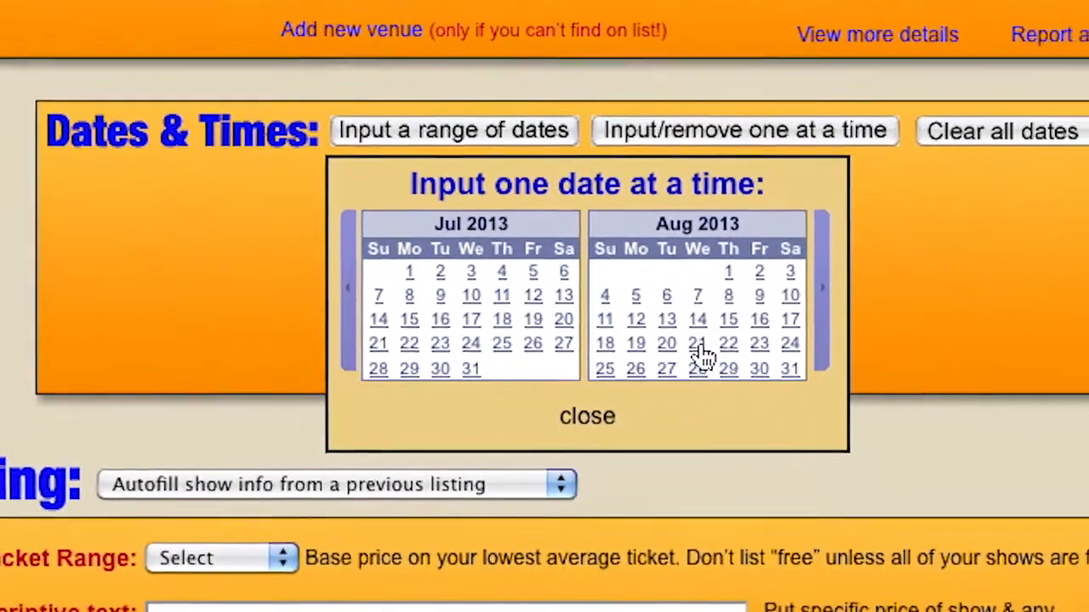
click(699, 345)
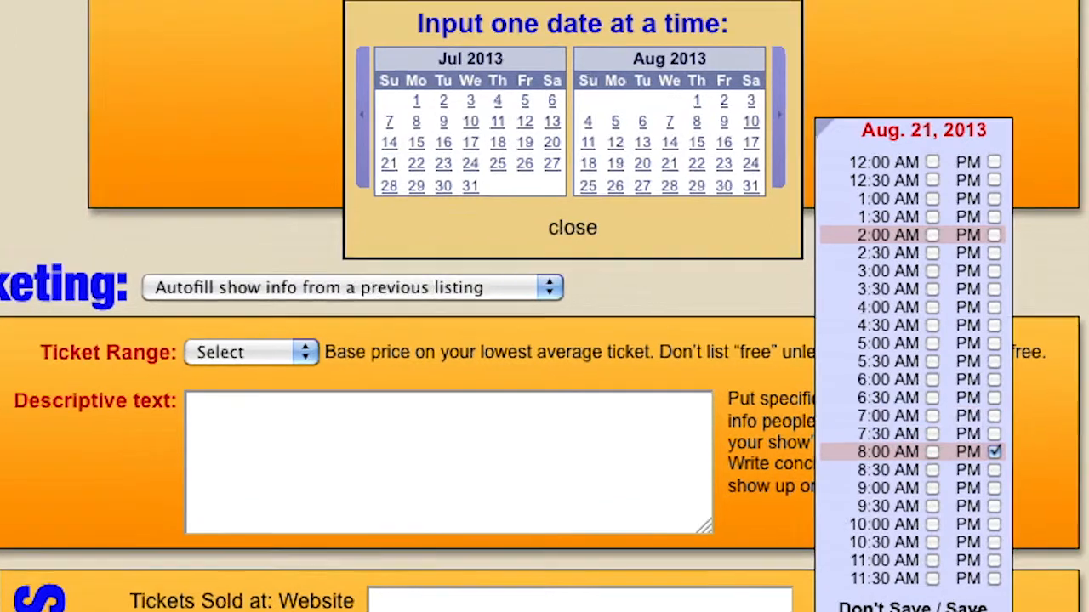
click(960, 587)
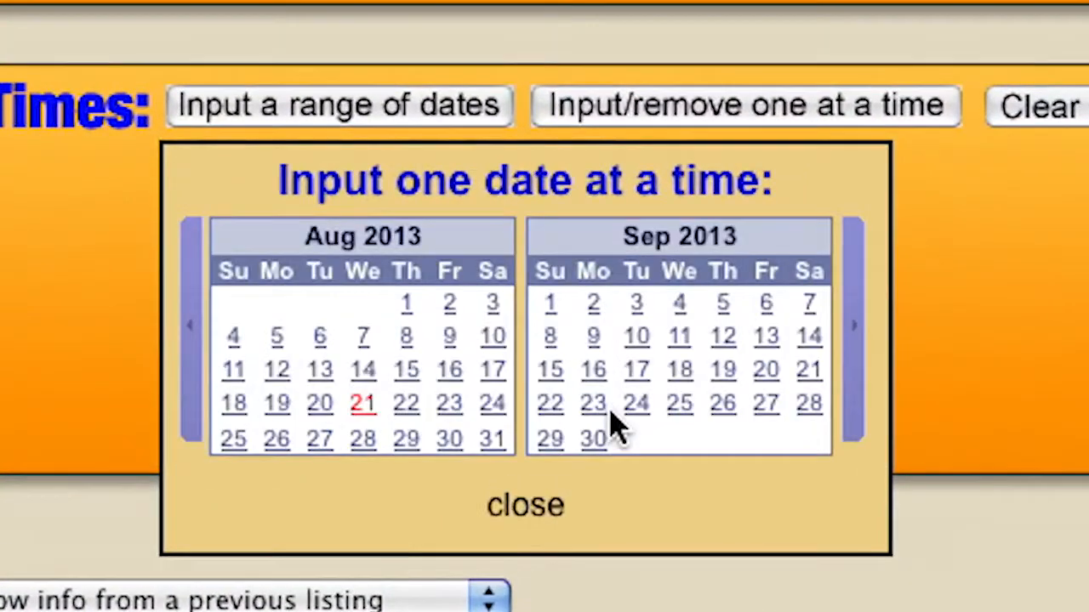
click(515, 509)
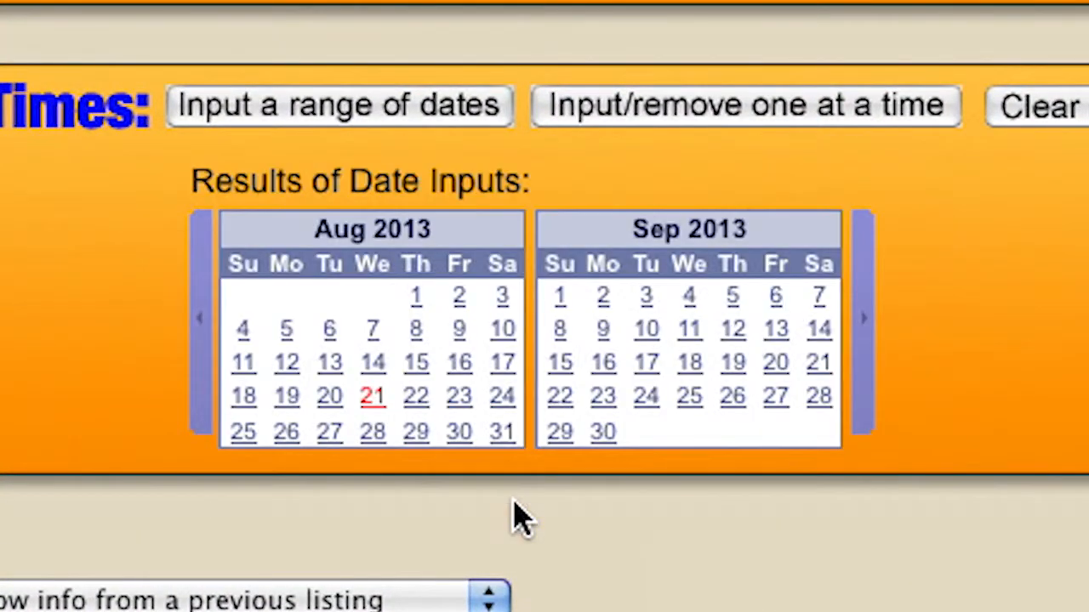
mouse_move(387, 413)
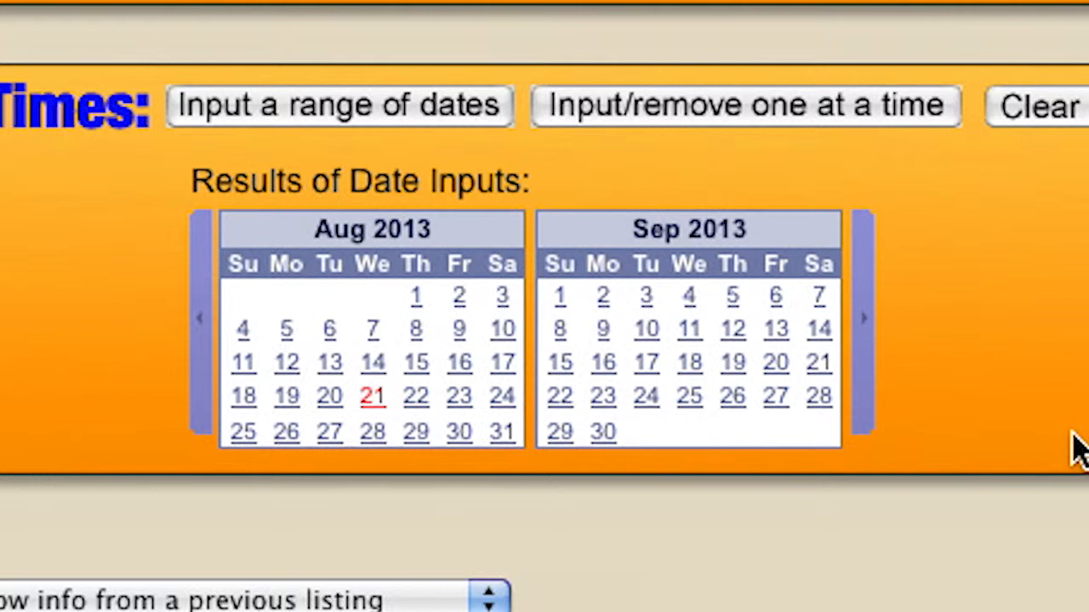
Start a date range from Aug 10 with the end month set to Sep.
click(329, 122)
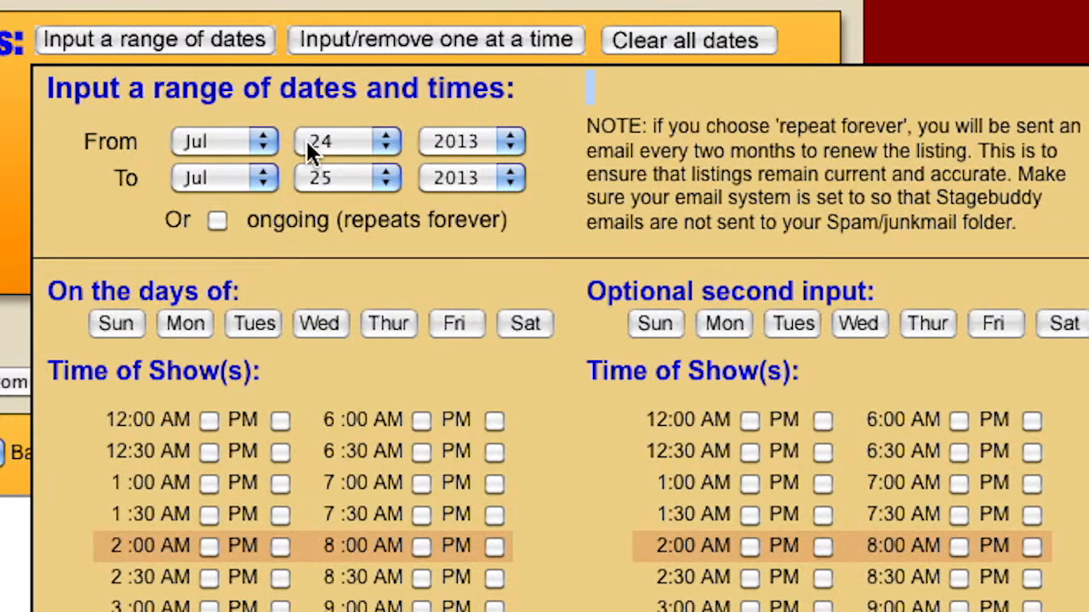
click(208, 142)
click(217, 357)
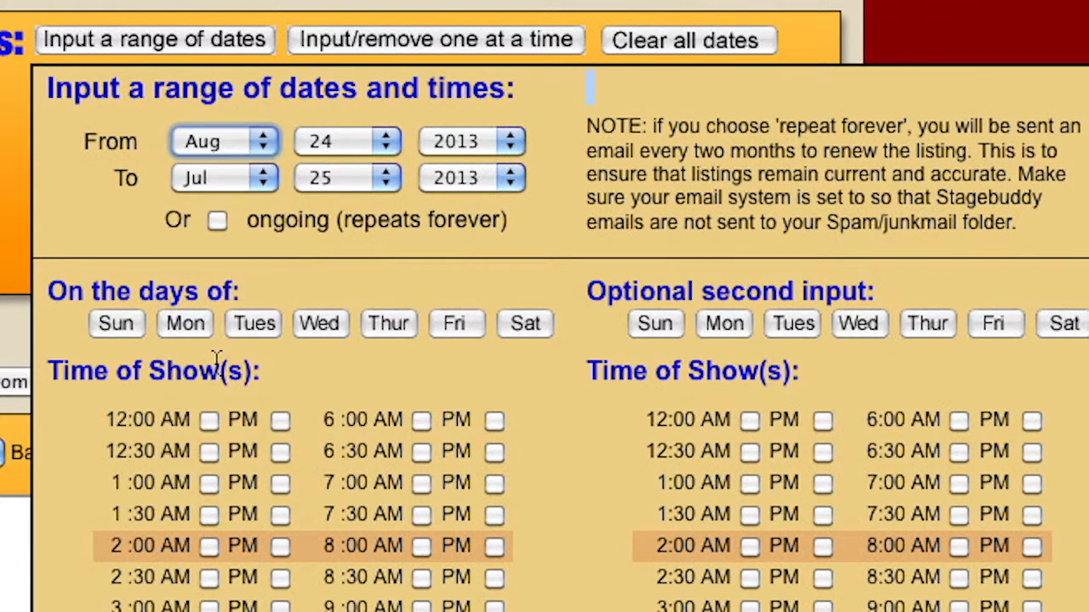
click(355, 142)
click(348, 290)
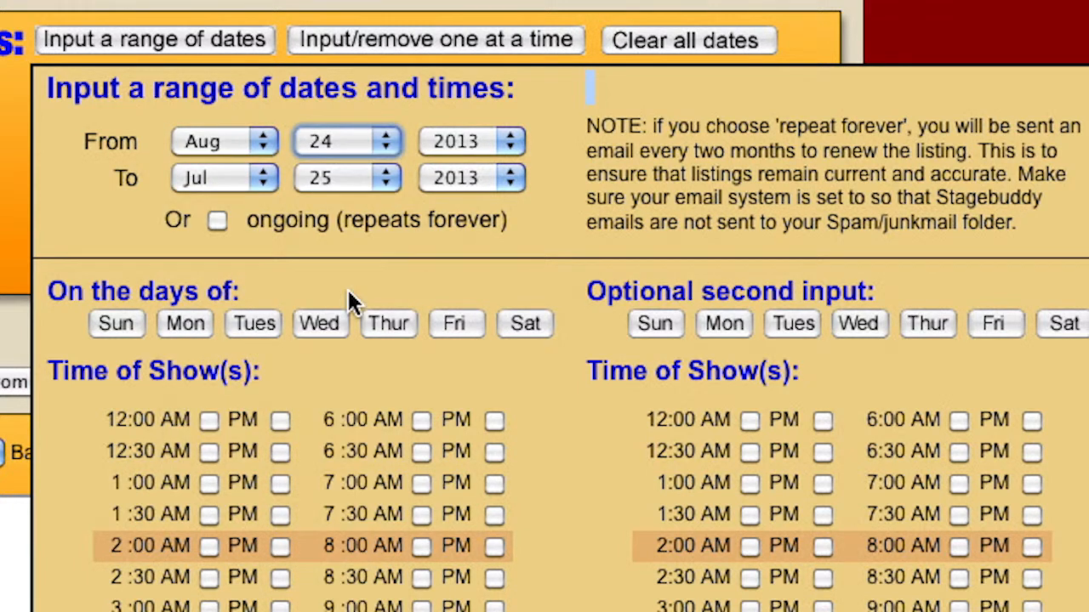
click(224, 181)
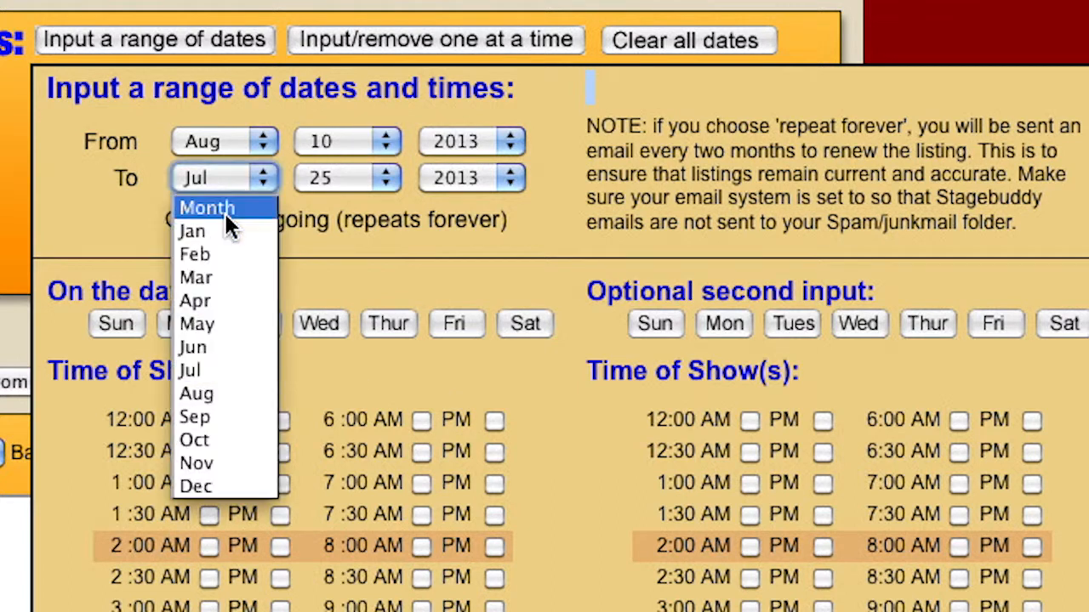
click(254, 423)
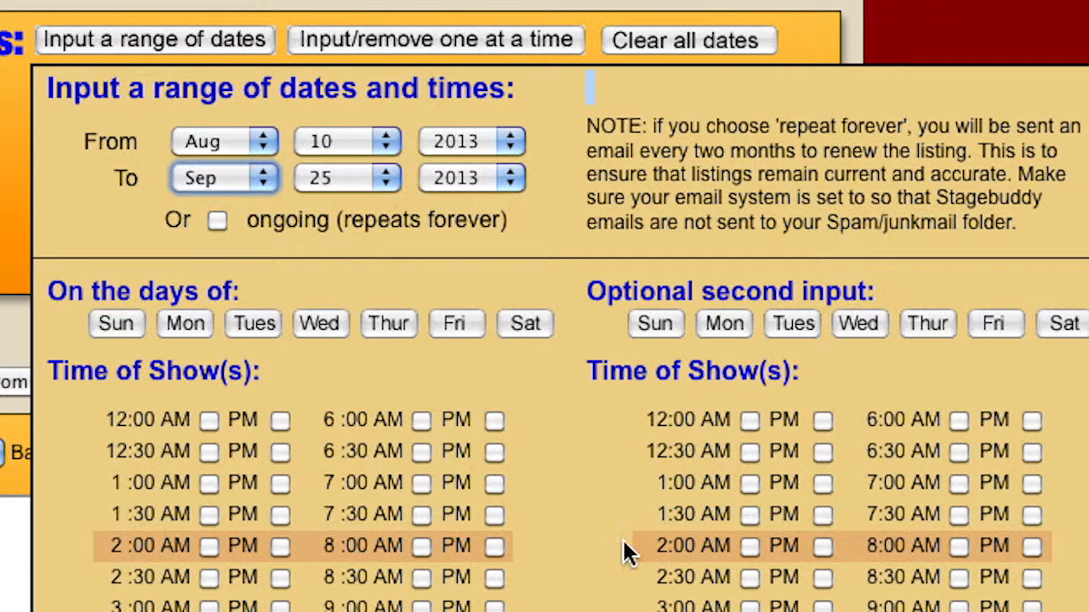
Keep the run non-ongoing and set its end date to Sep 15, 2013.
click(217, 221)
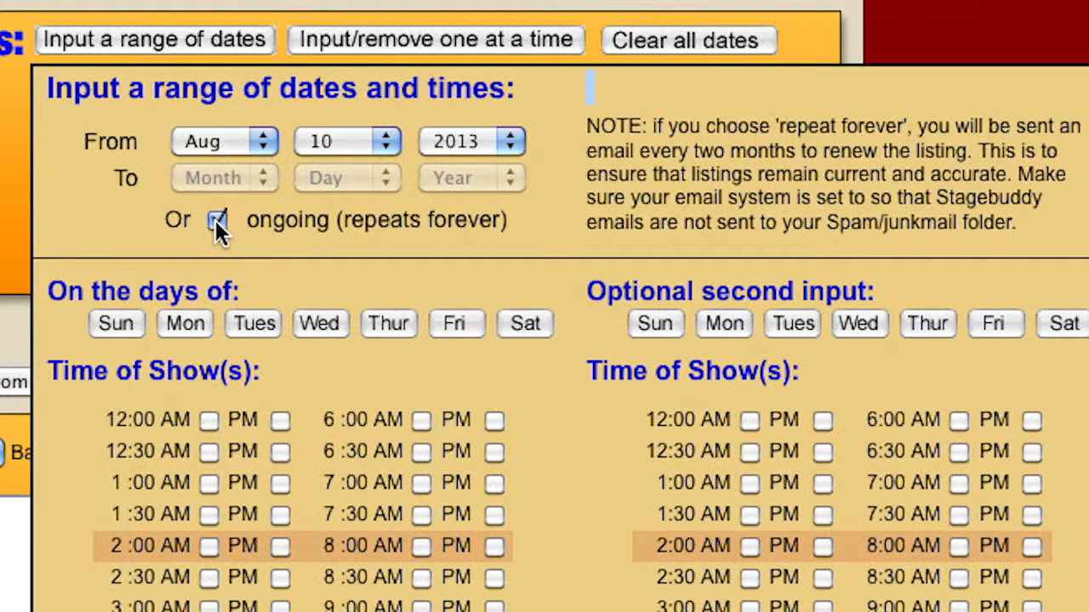
click(218, 222)
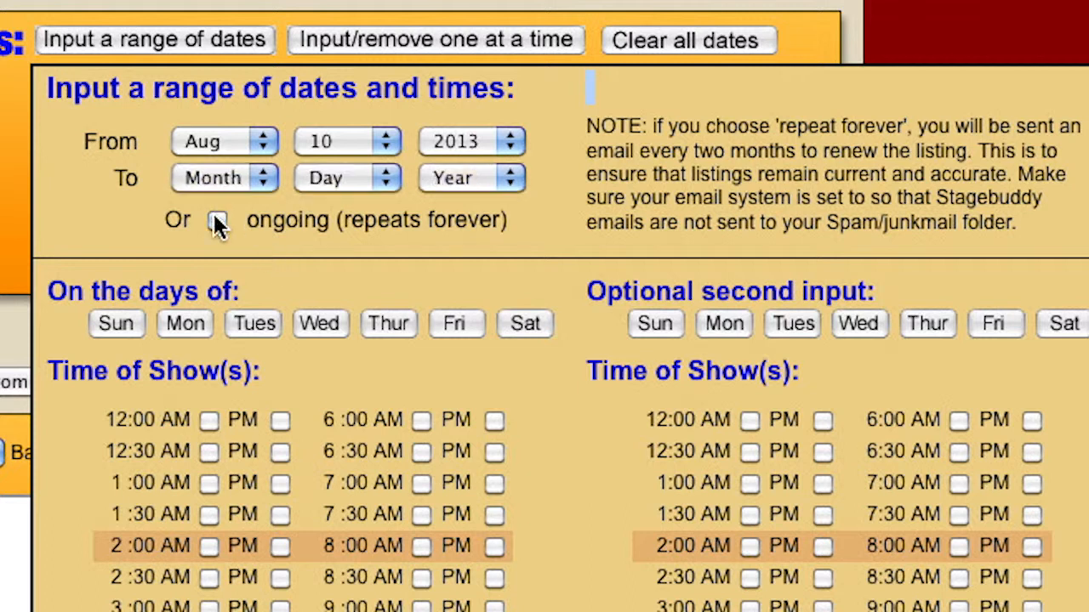
click(262, 180)
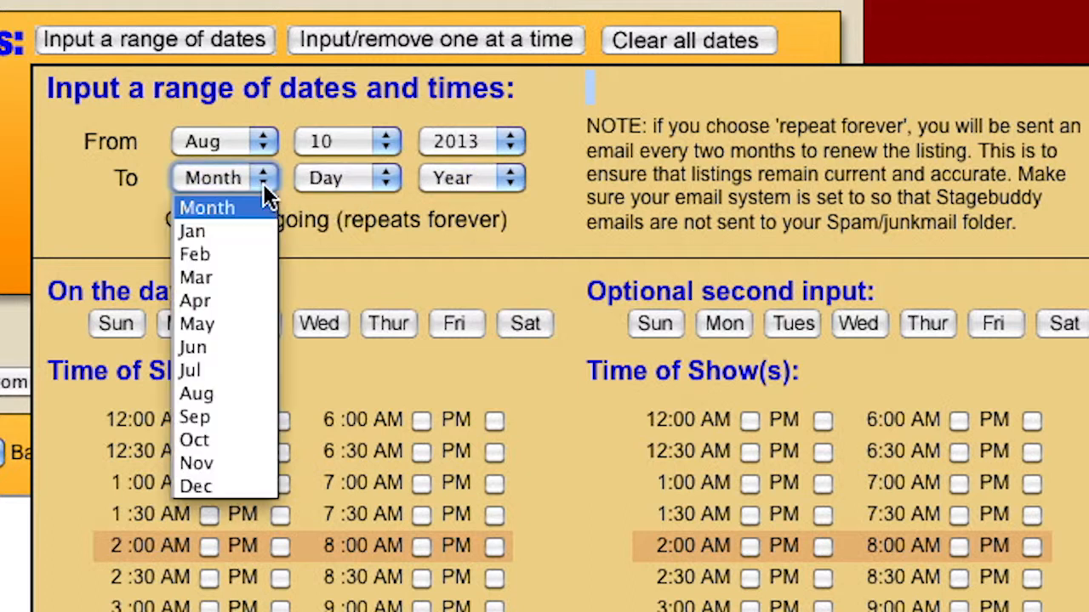
click(238, 417)
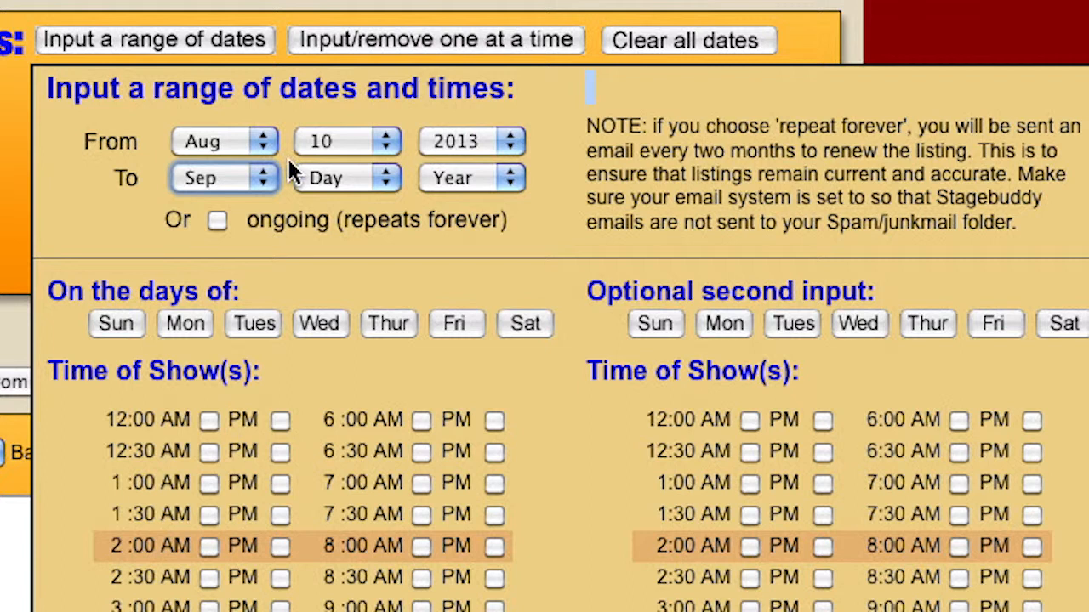
click(393, 180)
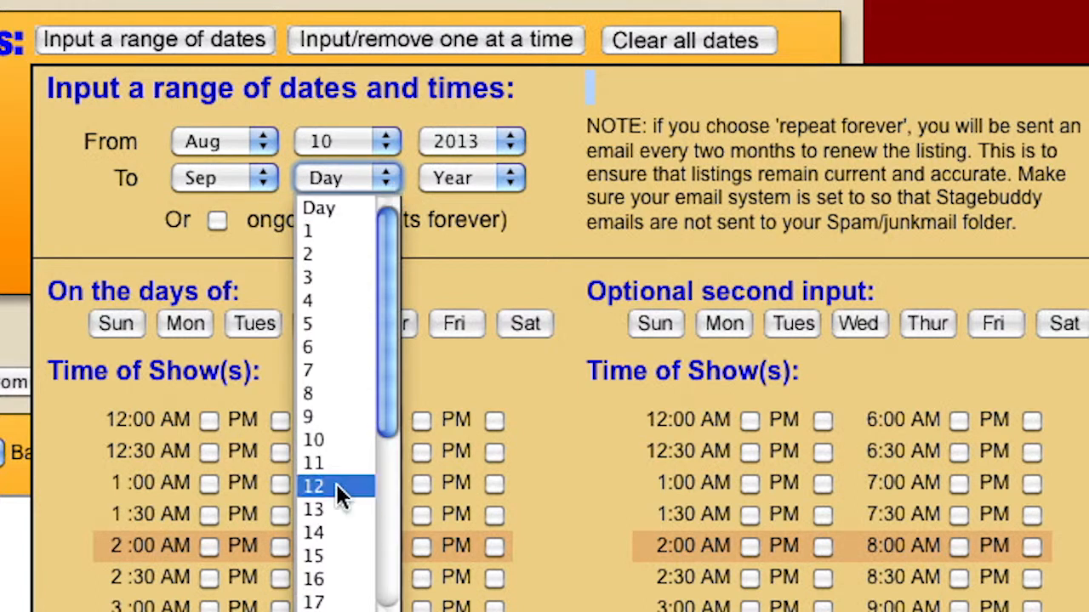
click(326, 553)
click(468, 186)
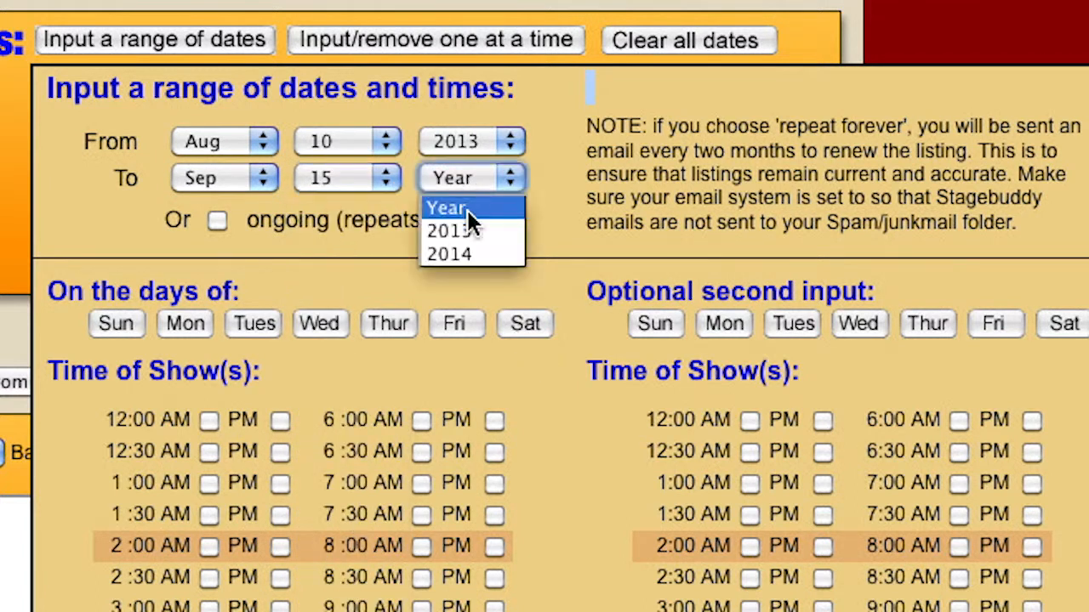
click(469, 231)
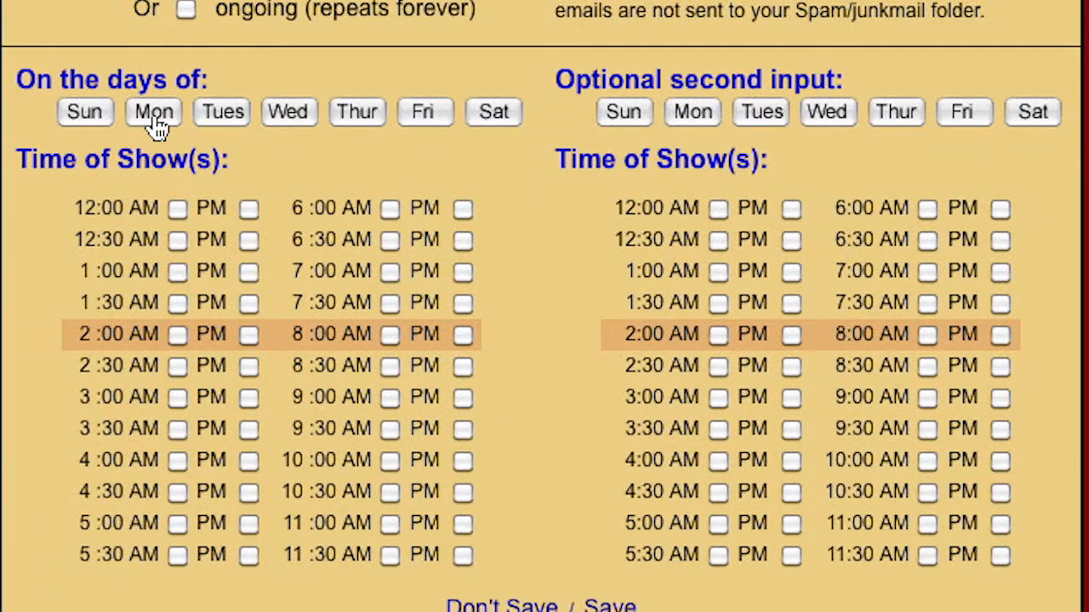
Schedule 8:00 PM shows on Sun, Mon, Fri and Sat across the range.
click(158, 124)
click(106, 113)
click(230, 115)
click(288, 114)
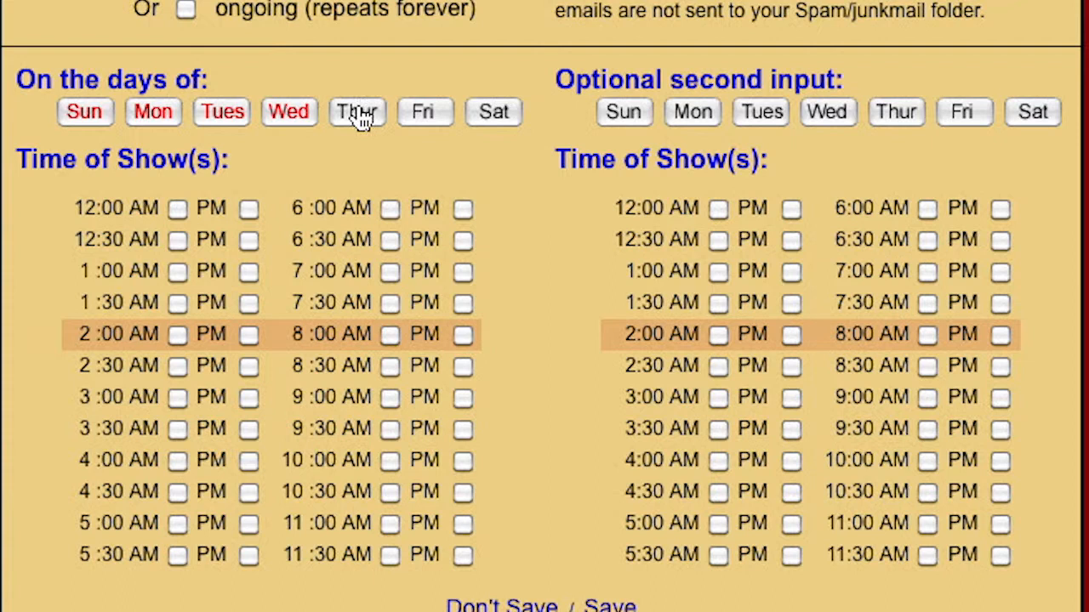
click(240, 128)
click(290, 126)
click(419, 115)
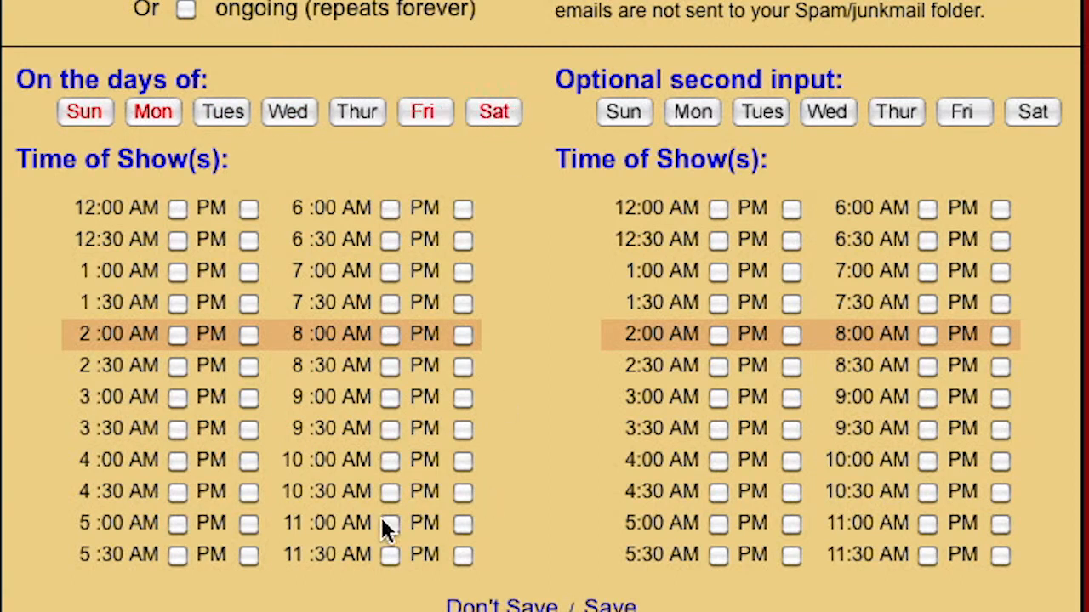
click(462, 335)
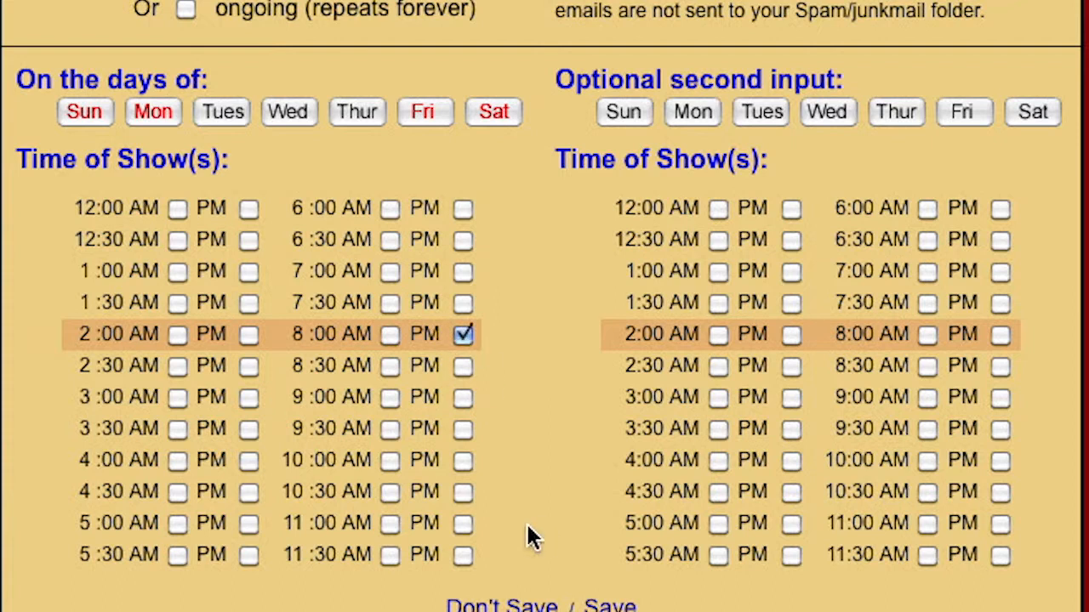
Add 7:00 PM shows on Tue, Wed and Thu and save the dates.
click(764, 112)
click(829, 112)
click(893, 112)
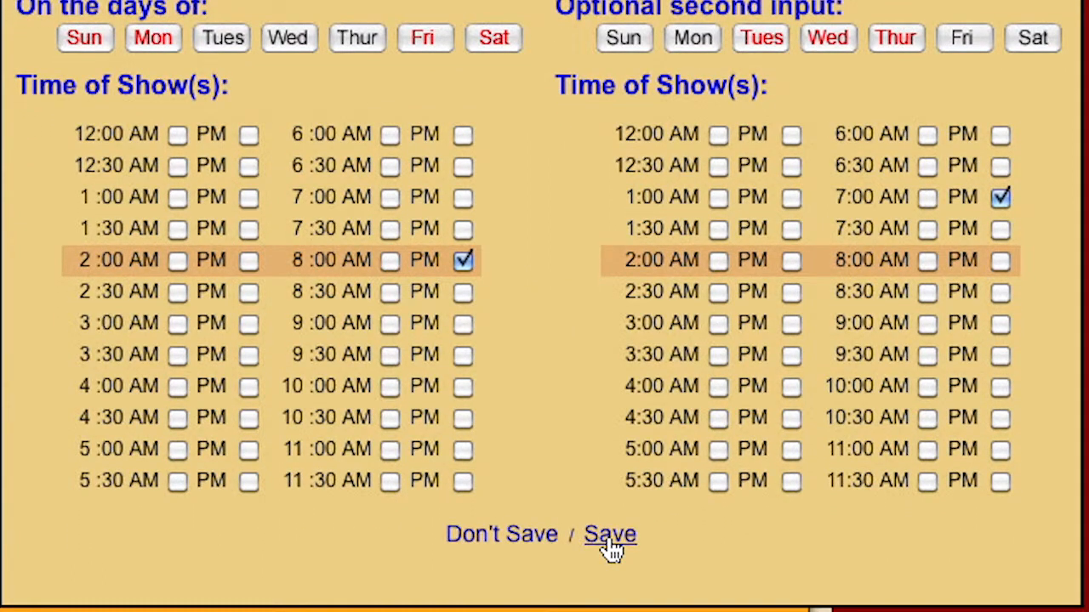
click(609, 536)
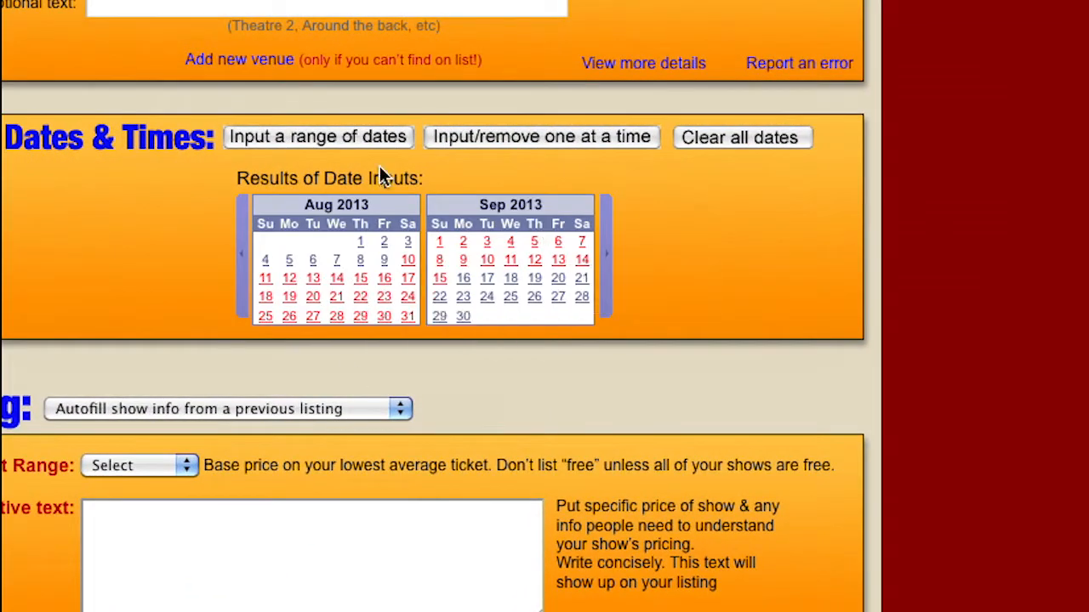
Dismiss the previous listings, set the ticket range to Free and describe pricing as 'Free'.
click(324, 145)
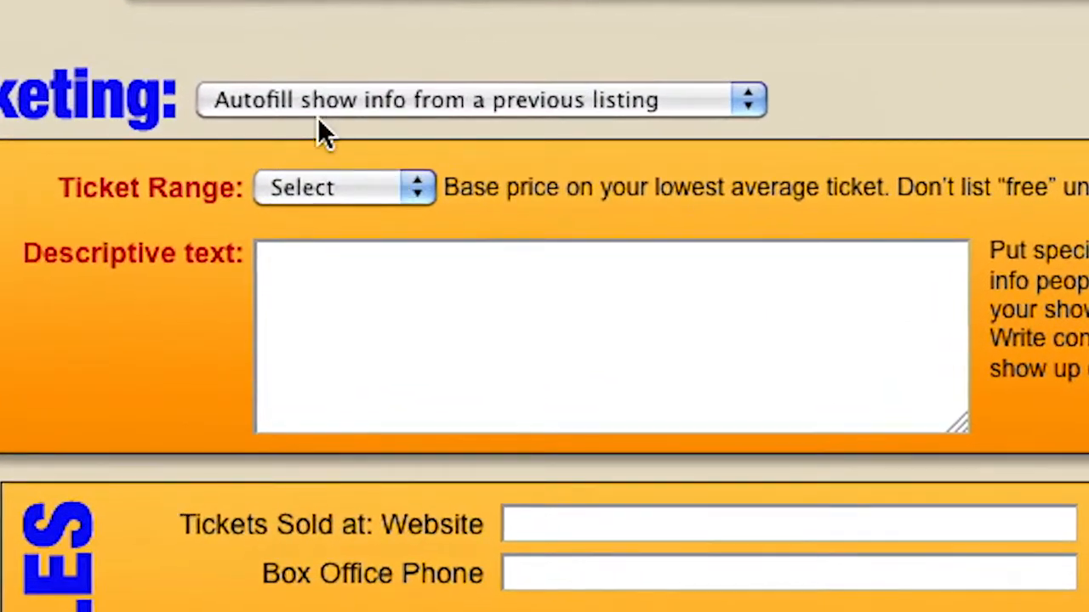
click(336, 97)
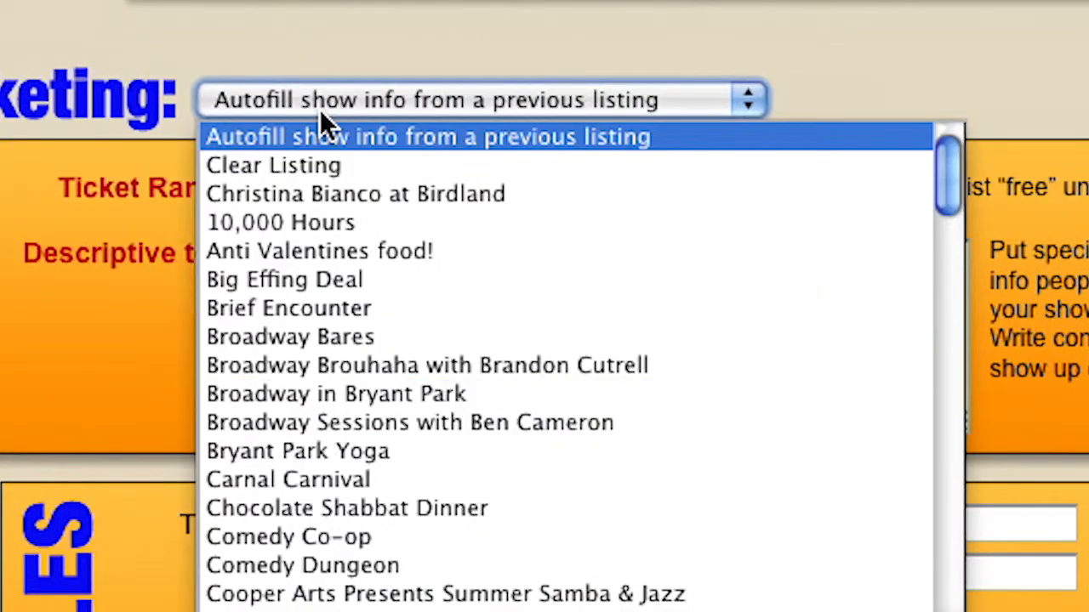
click(213, 38)
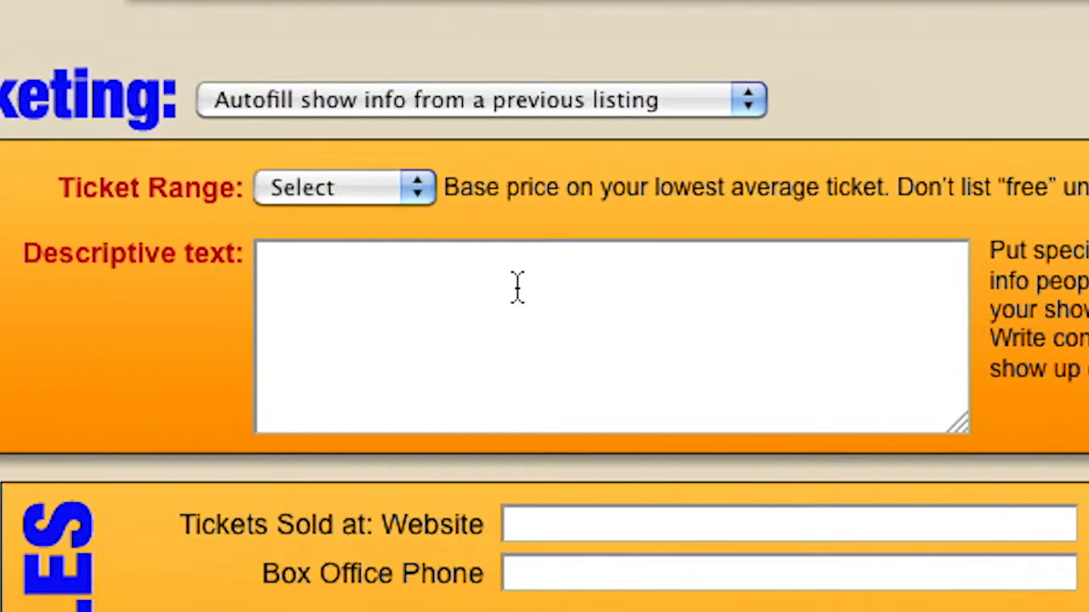
click(408, 180)
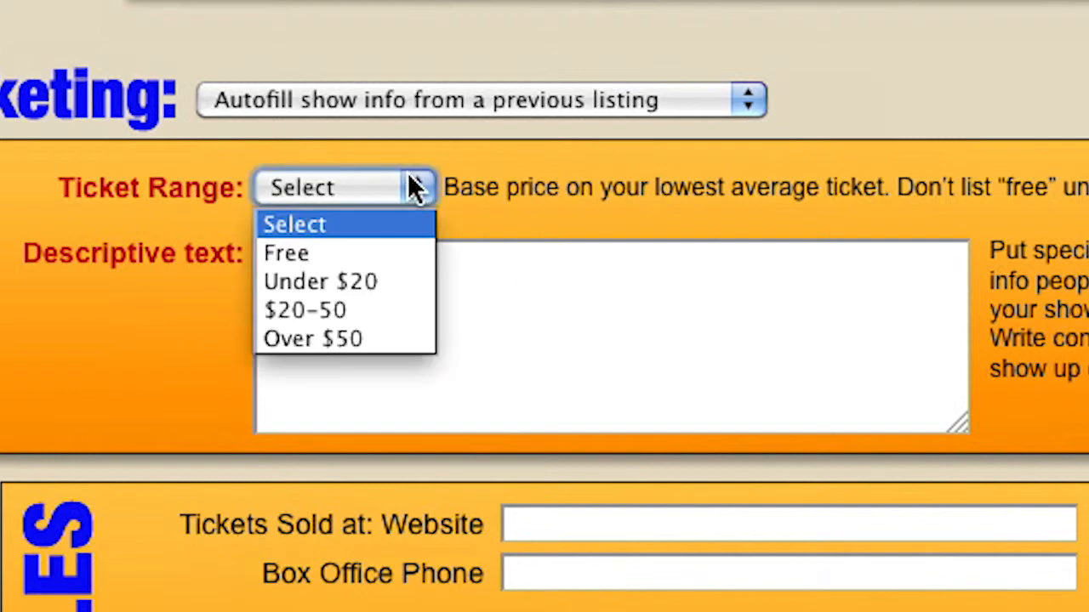
click(377, 255)
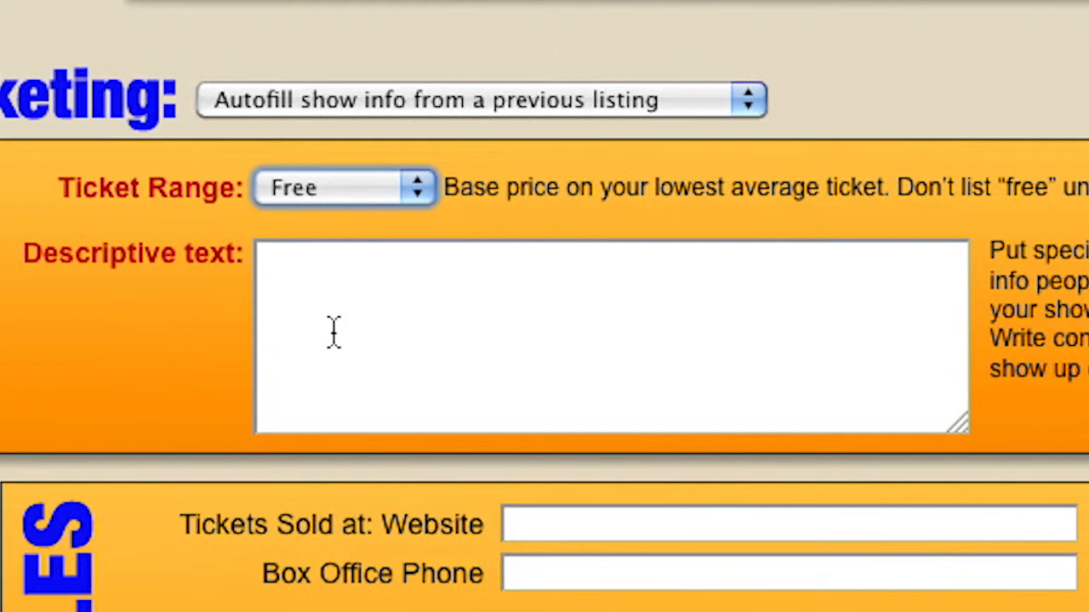
click(327, 287)
text(Free)
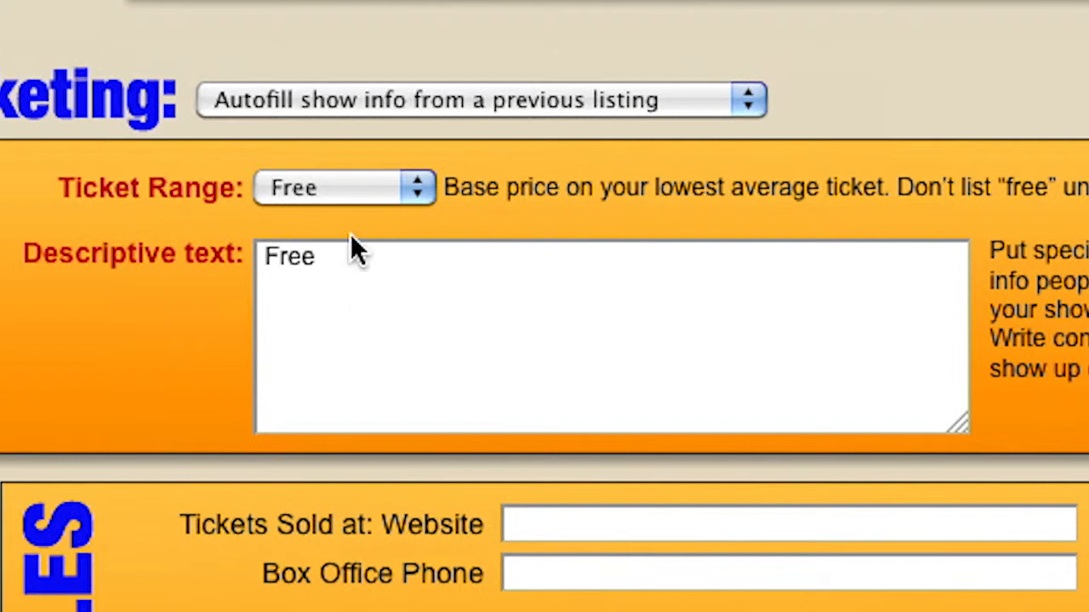
Clear the pricing description and settle the ticket range on Under $20.
click(348, 199)
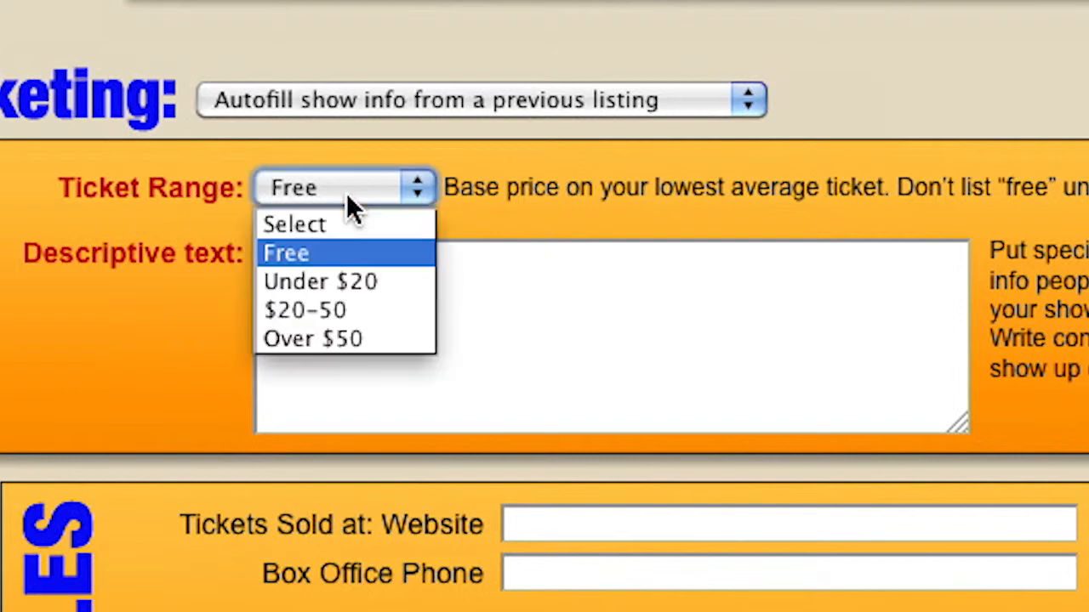
click(340, 277)
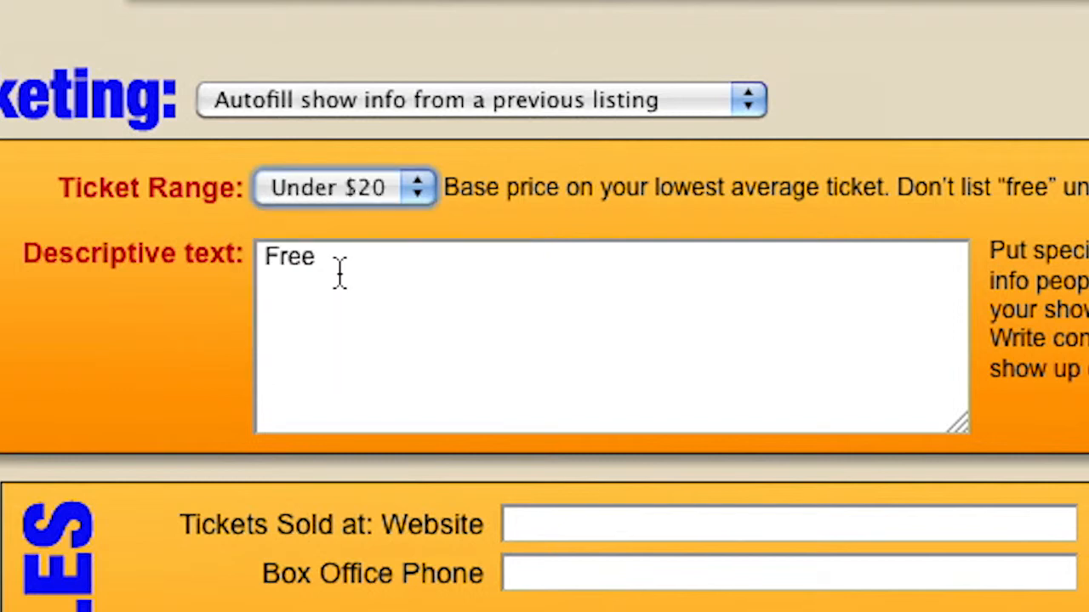
key(Tab)
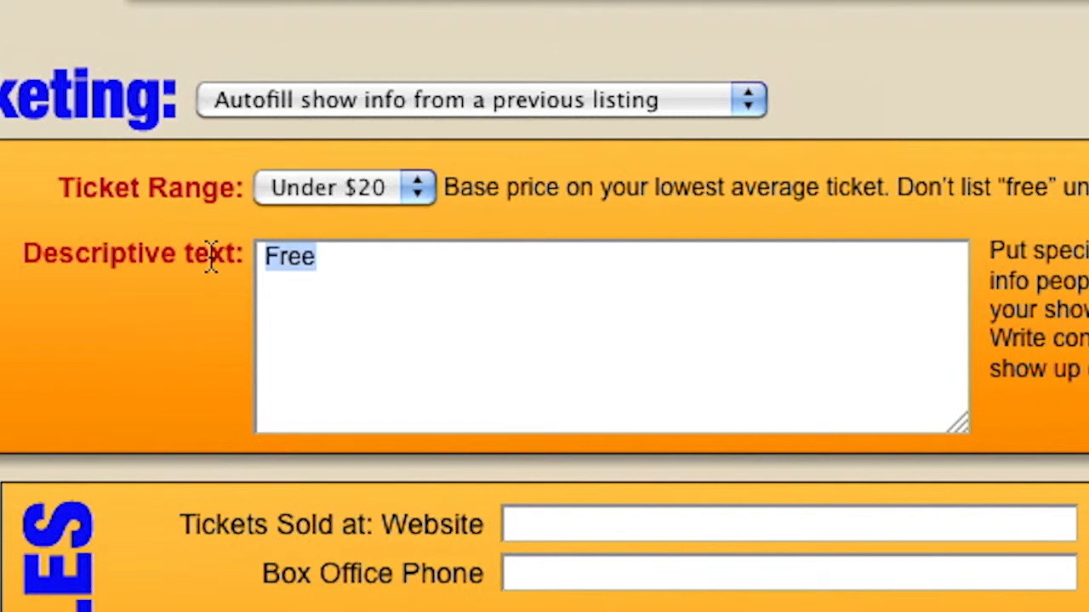
key(BackSpace)
click(411, 190)
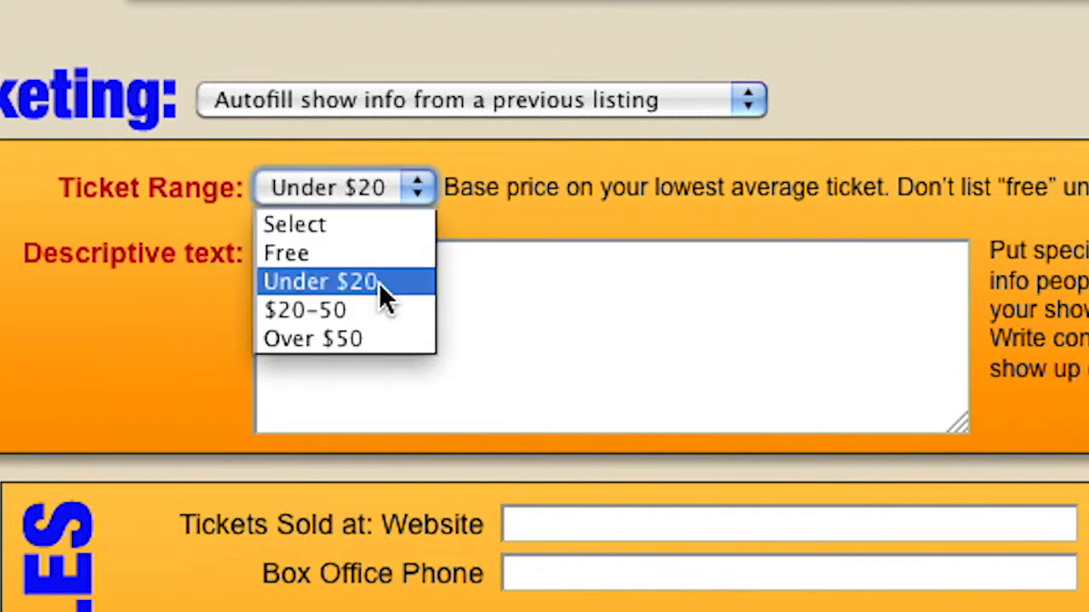
click(351, 349)
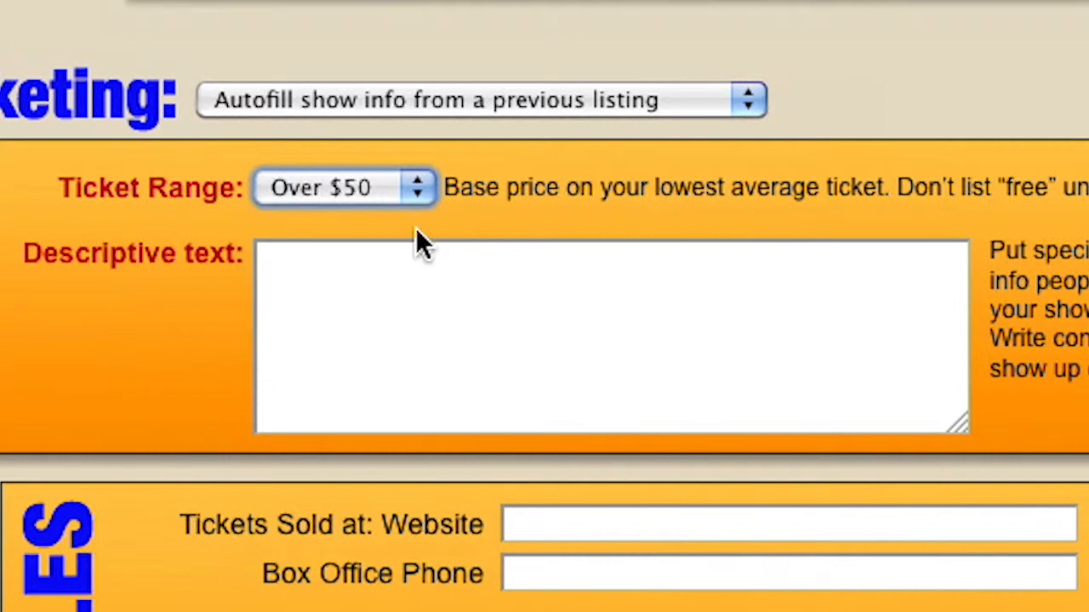
click(386, 190)
click(648, 334)
click(299, 288)
click(342, 185)
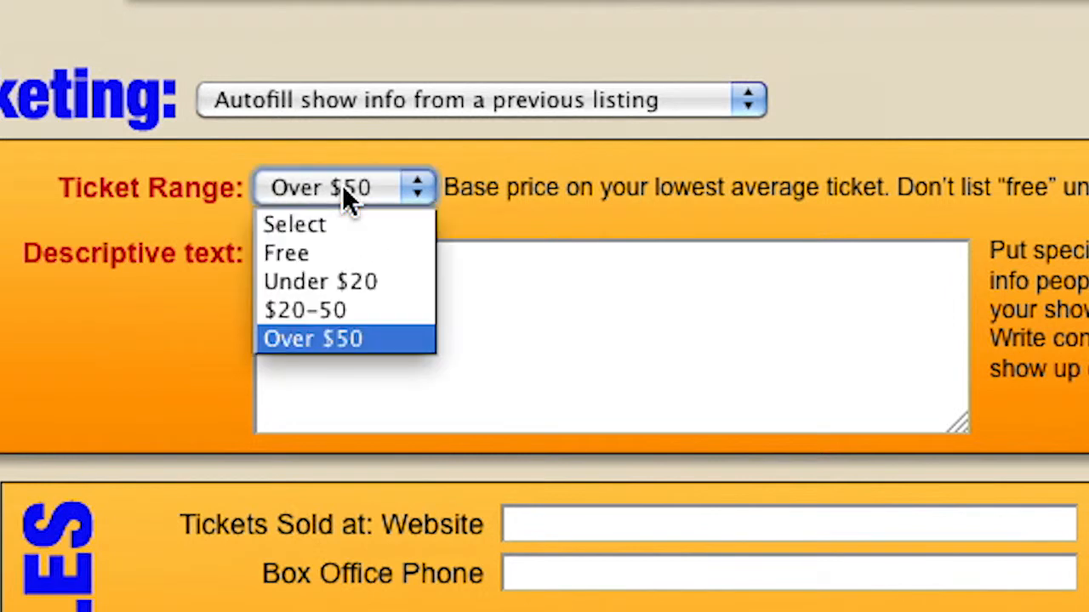
click(358, 283)
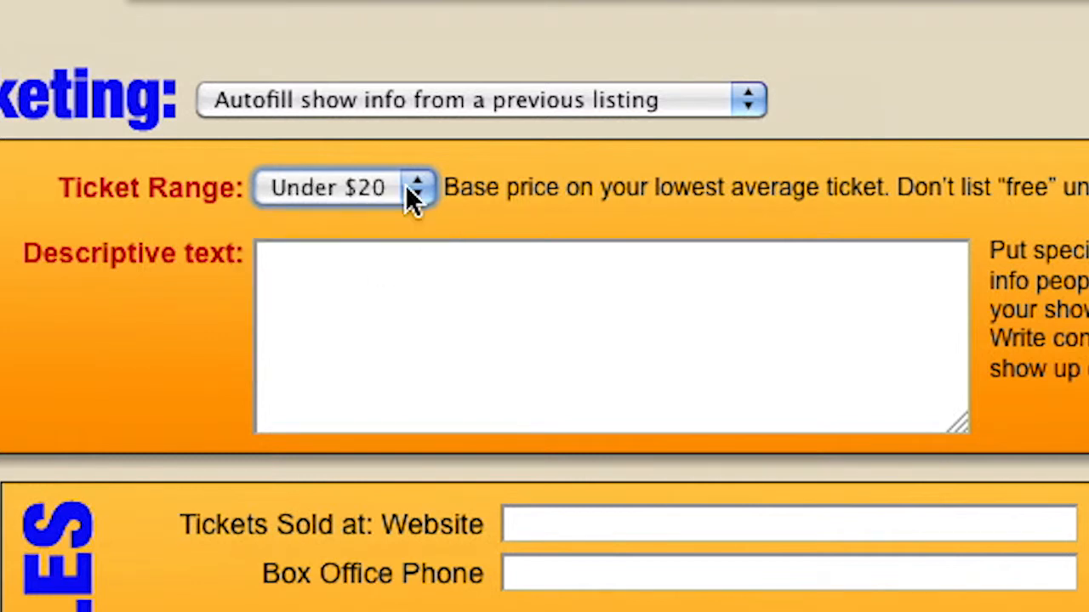
click(361, 187)
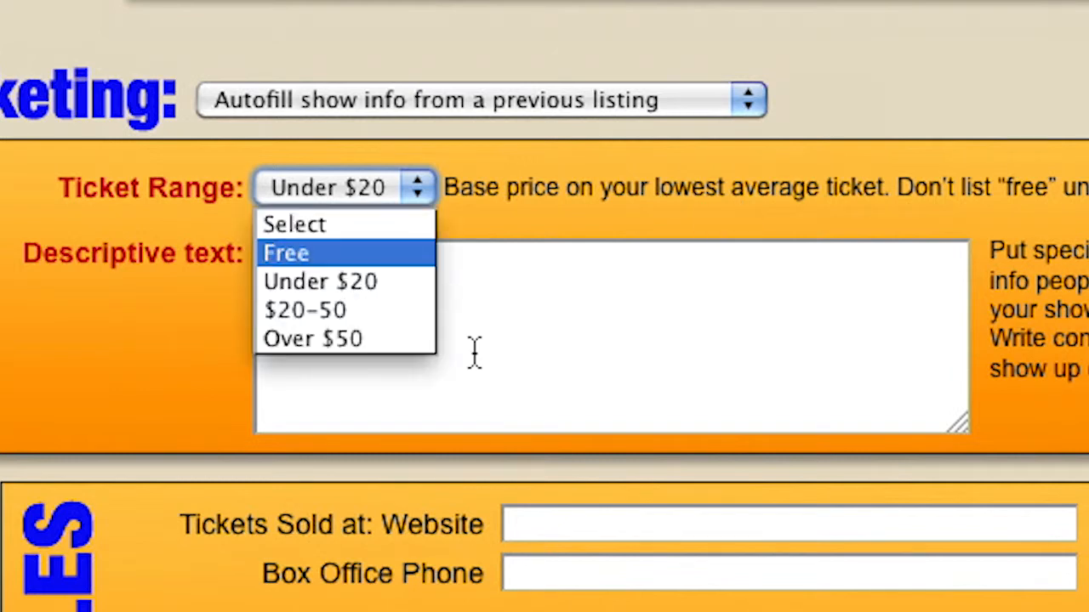
click(488, 316)
Enter '$15 and up. $12 for students with valid ID' as the pricing description.
click(319, 294)
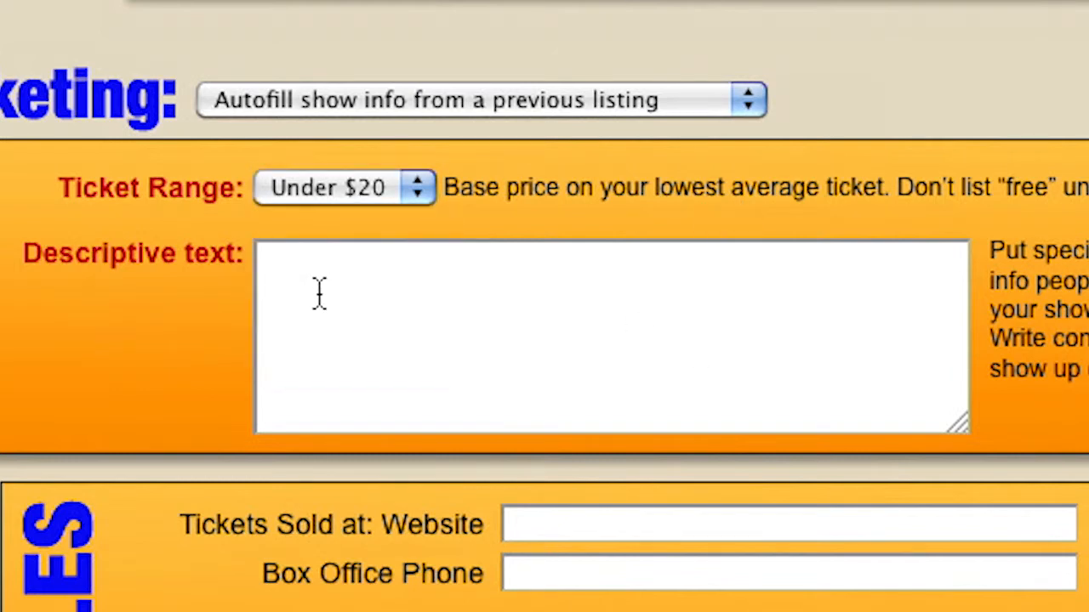
text($15)
text(and up.)
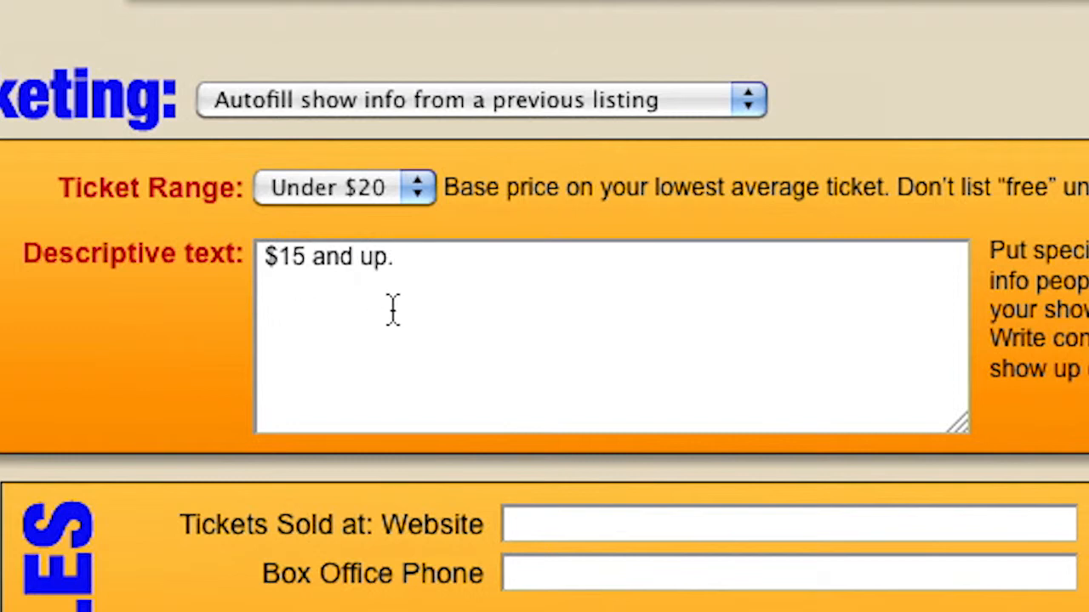
text($12 for students)
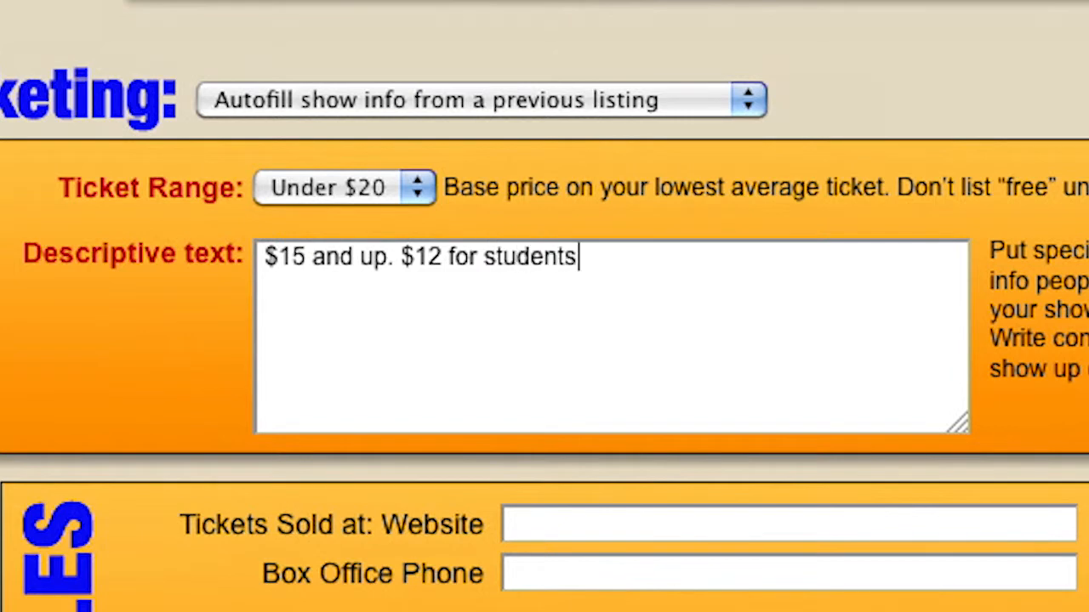
text( with valid )
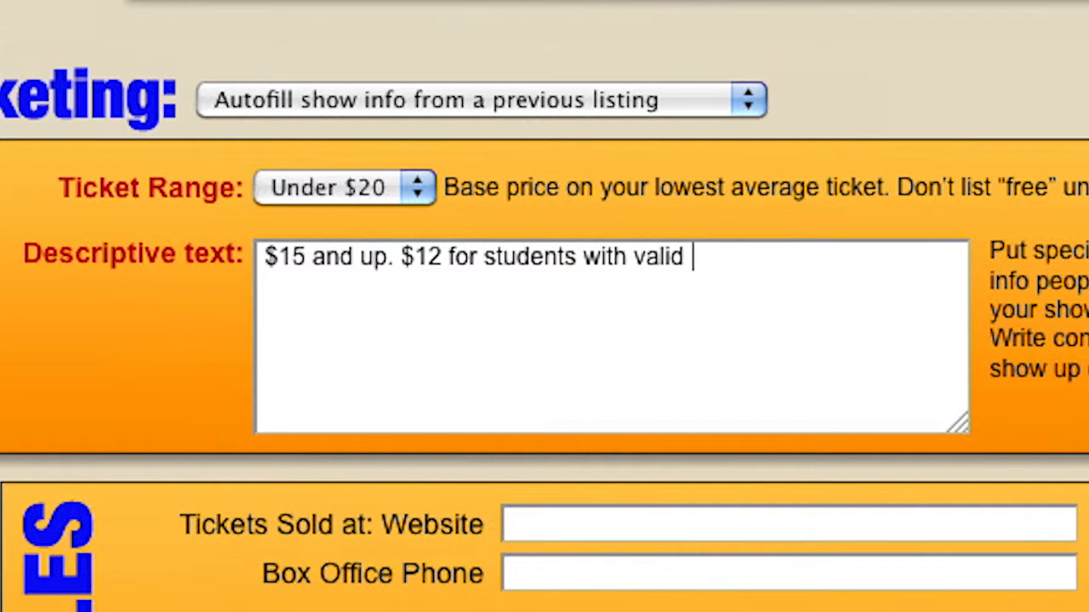
text(ID)
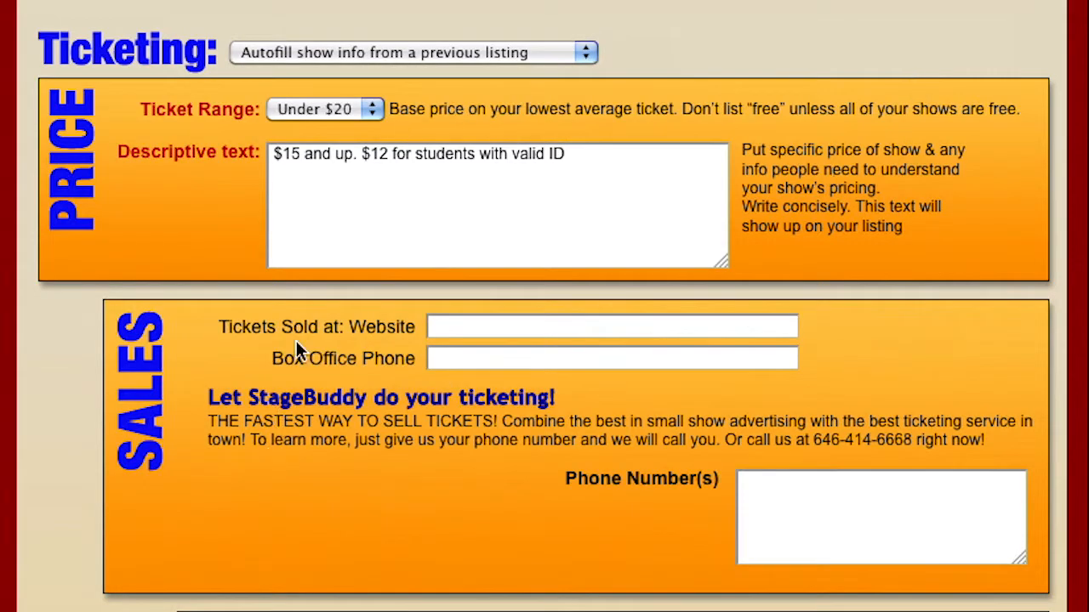
click(436, 327)
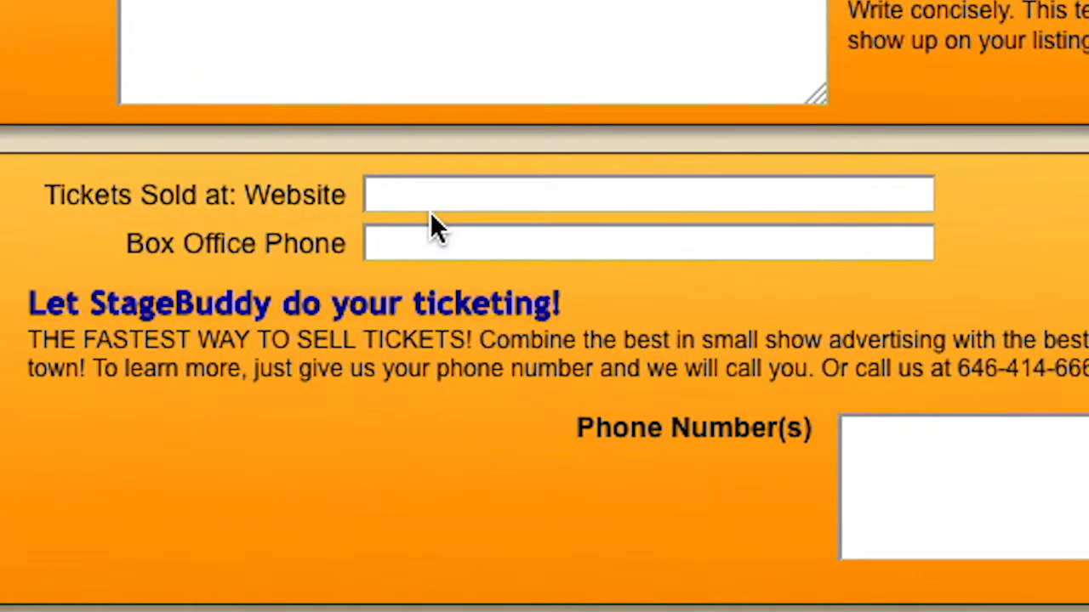
click(399, 241)
click(388, 194)
click(372, 247)
click(875, 438)
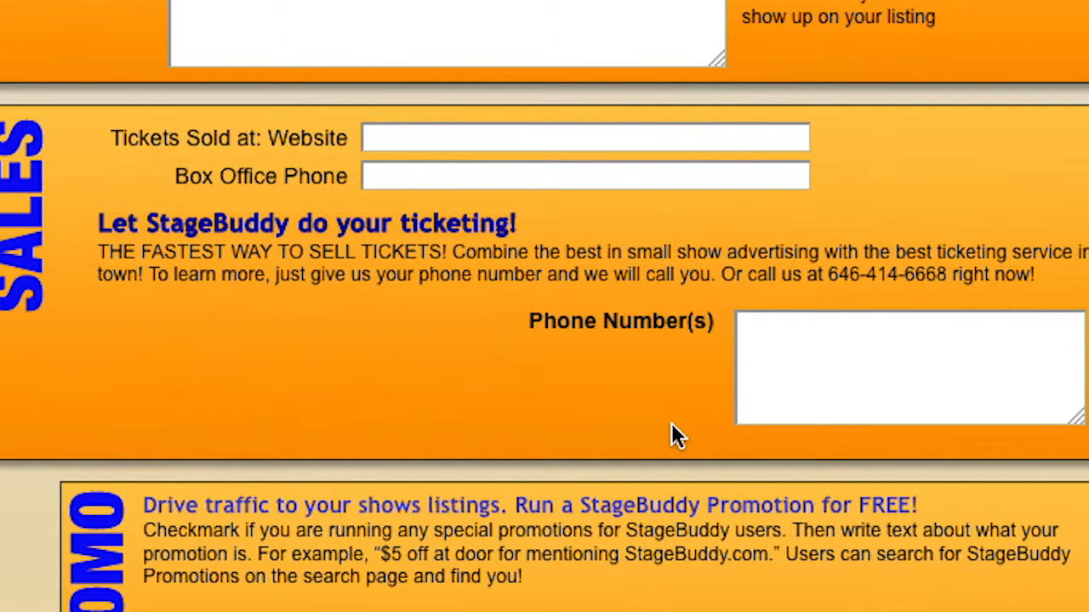
scroll(622, 462, down, 5)
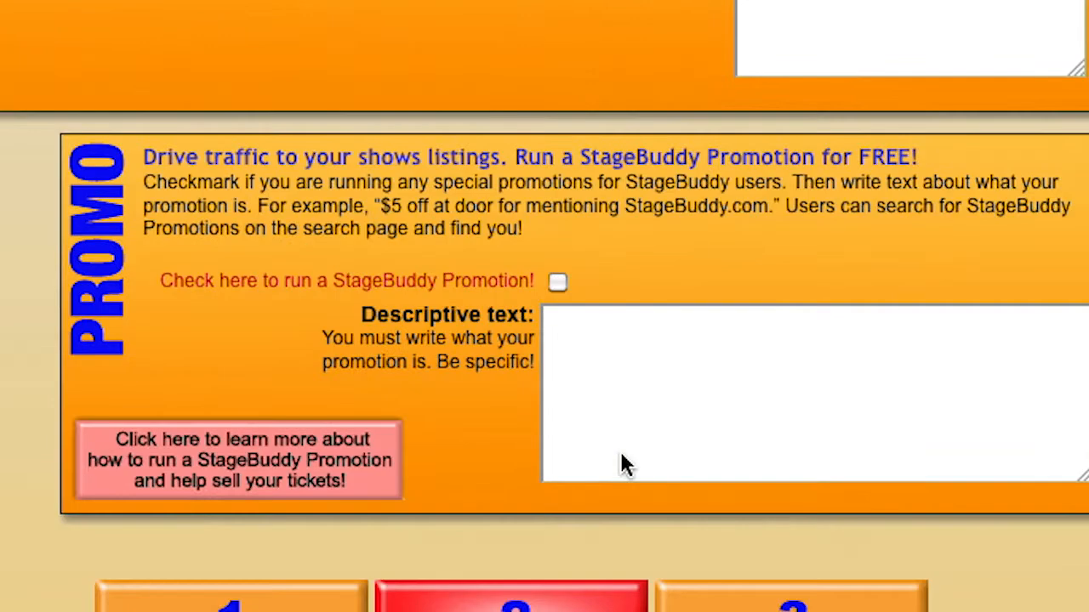